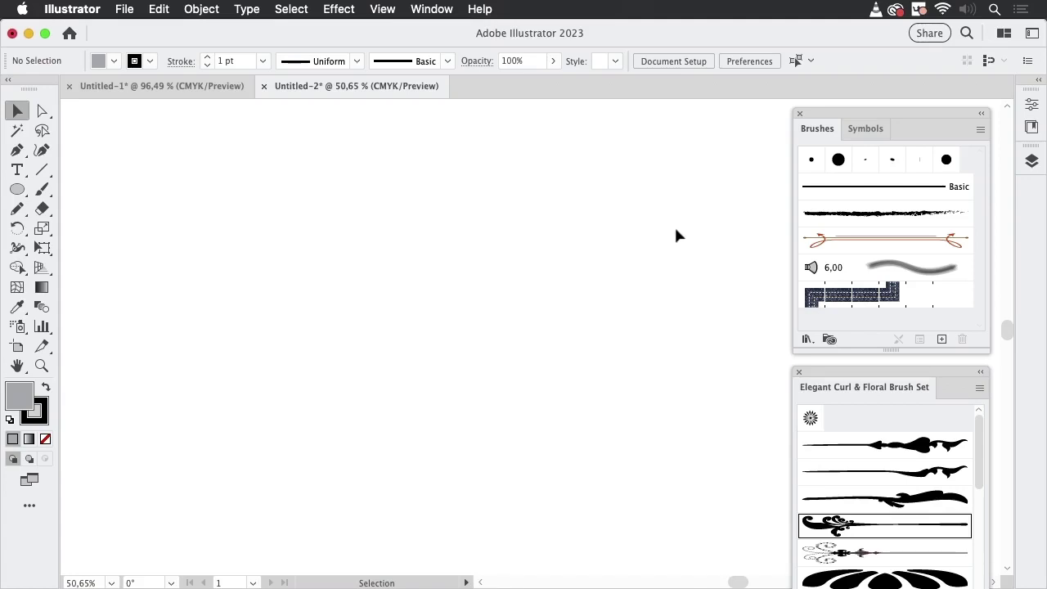
Step: Show the Attributes panel from the Window menu and expand it with Show All
click(446, 16)
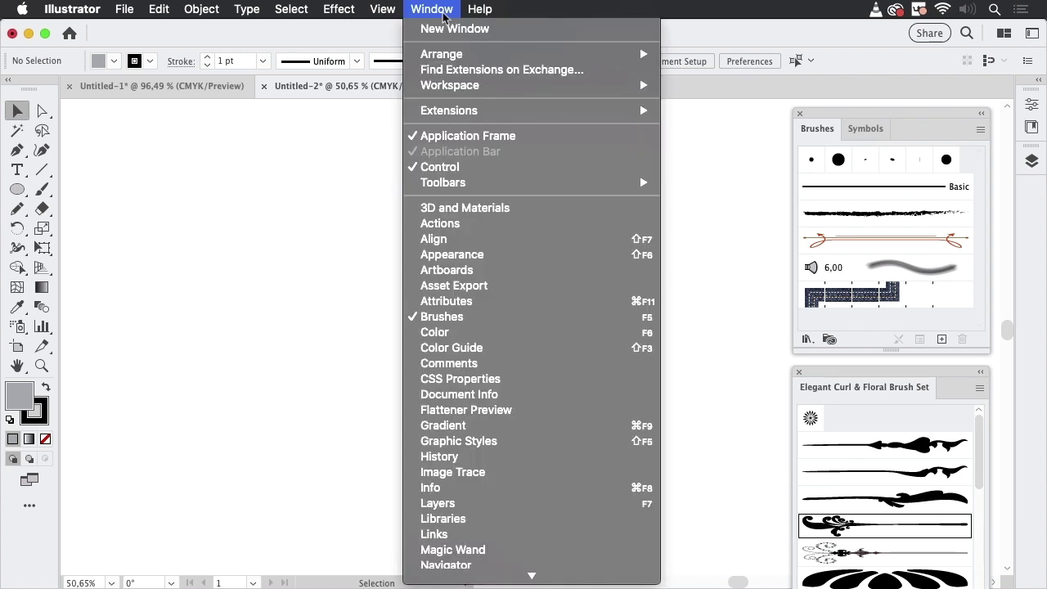
click(472, 301)
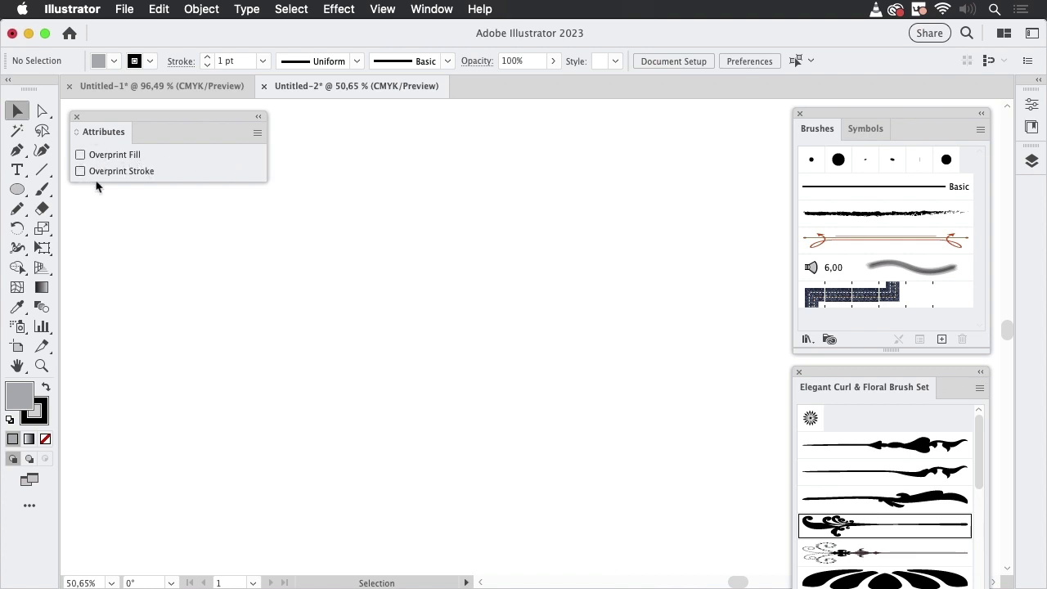
click(257, 135)
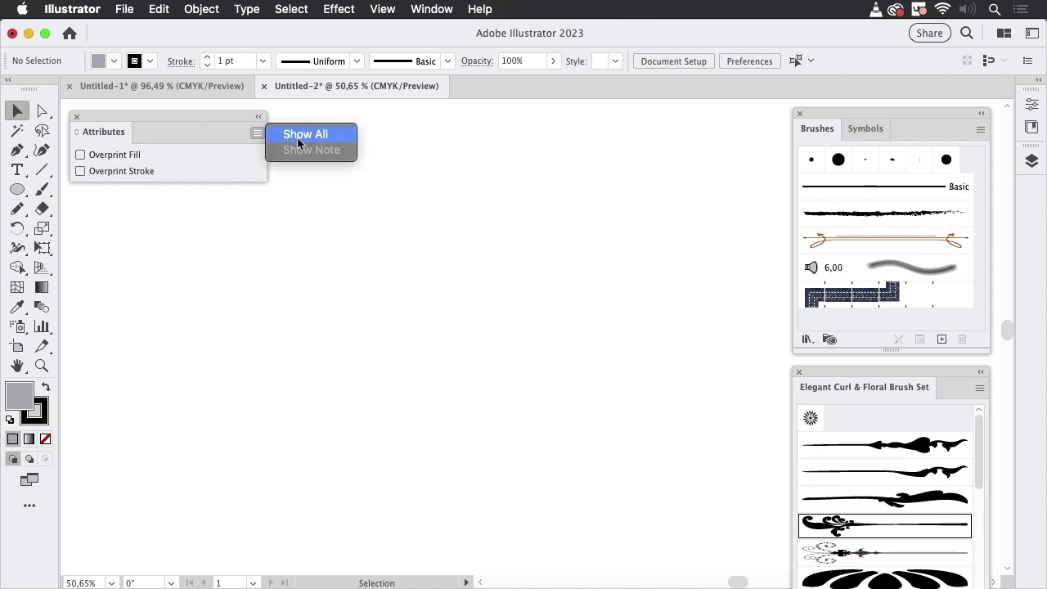
click(315, 139)
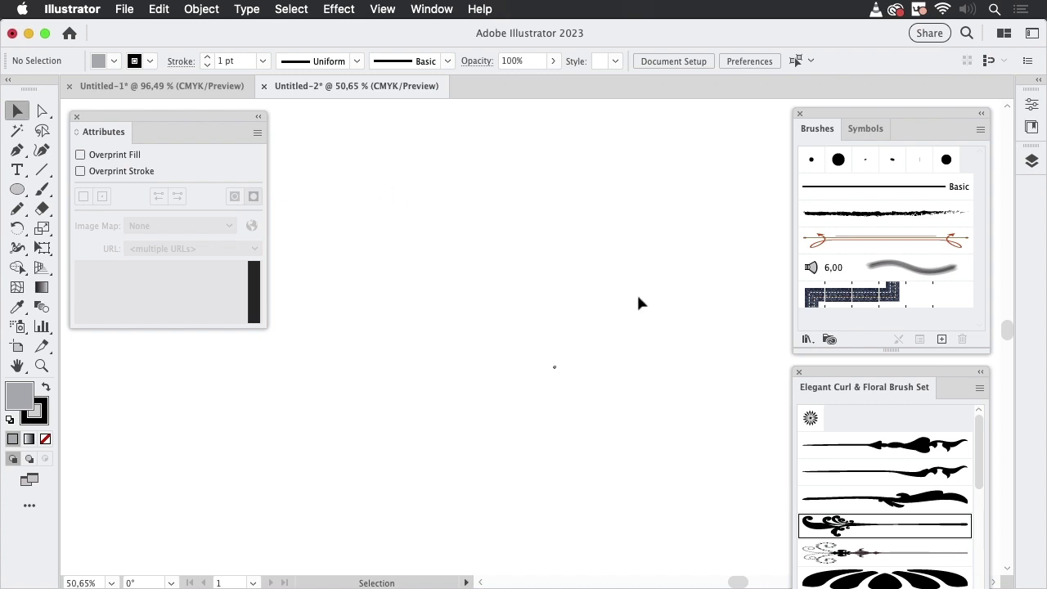
Step: Float the Elegant Curl & Floral brush library beside Brushes and pick its cloud brush for the Paintbrush
mouse_move(825, 373)
mouse_down()
mouse_move(769, 357)
mouse_move(633, 110)
mouse_move(643, 122)
mouse_up()
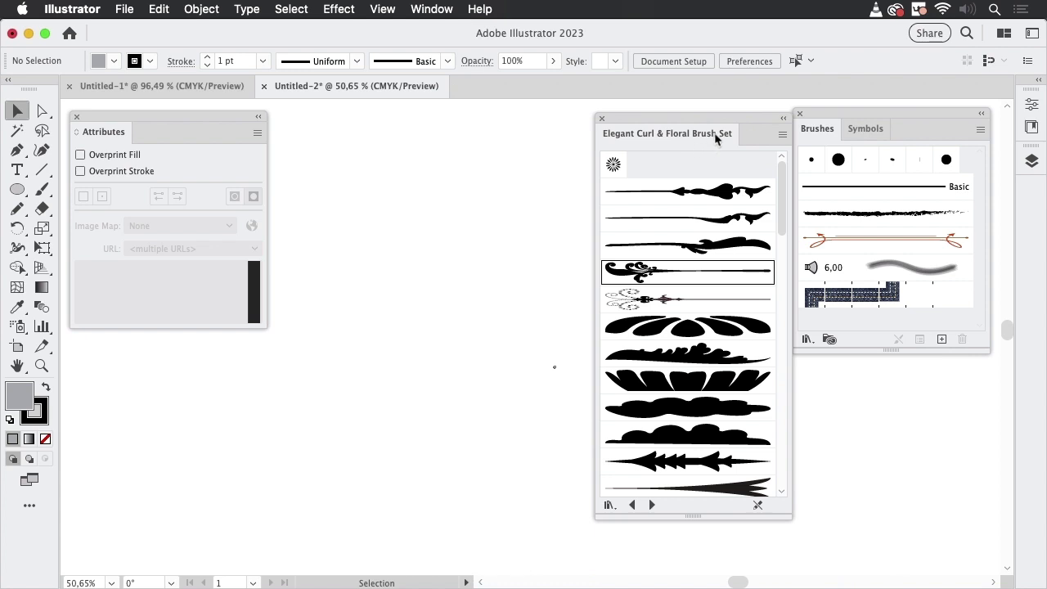
drag(730, 123, 732, 120)
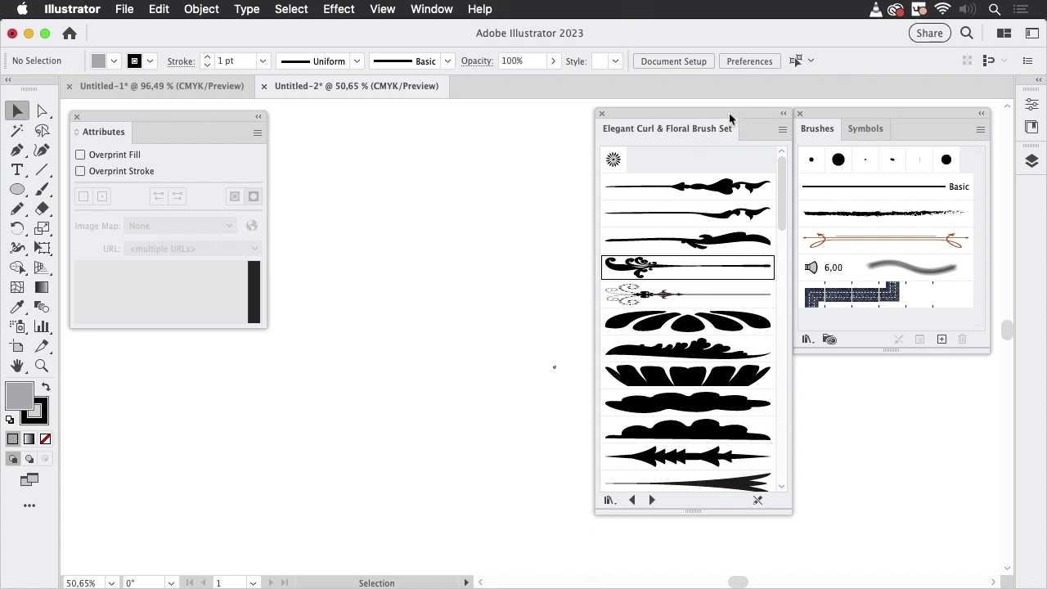
click(43, 190)
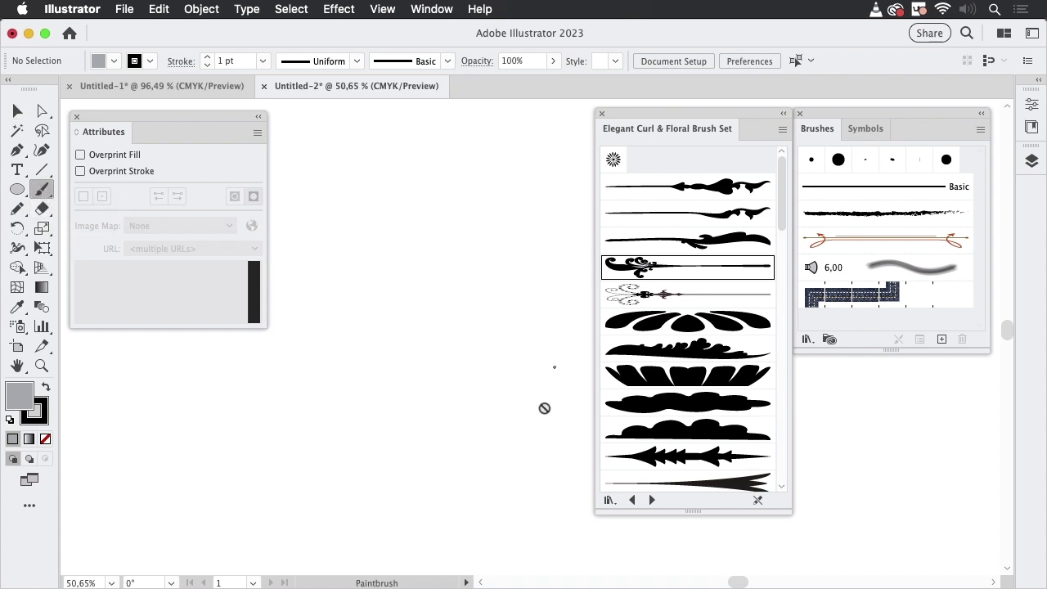
click(710, 404)
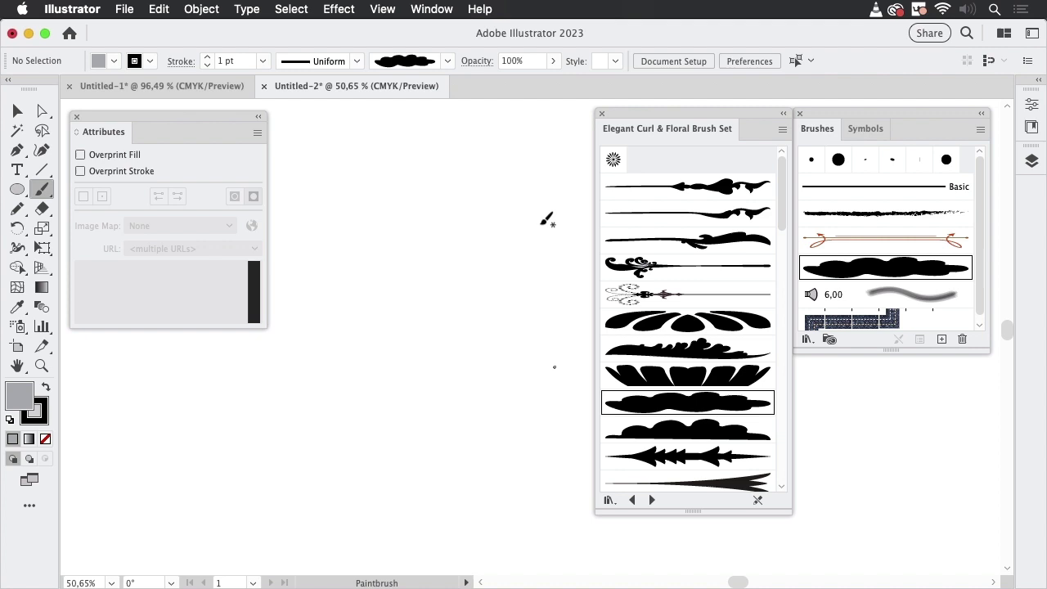
Step: Paint a test S stroke with the cloud brush, then select and delete it
mouse_move(543, 220)
mouse_down()
mouse_move(463, 214)
mouse_move(526, 374)
mouse_move(330, 542)
mouse_move(360, 544)
mouse_up()
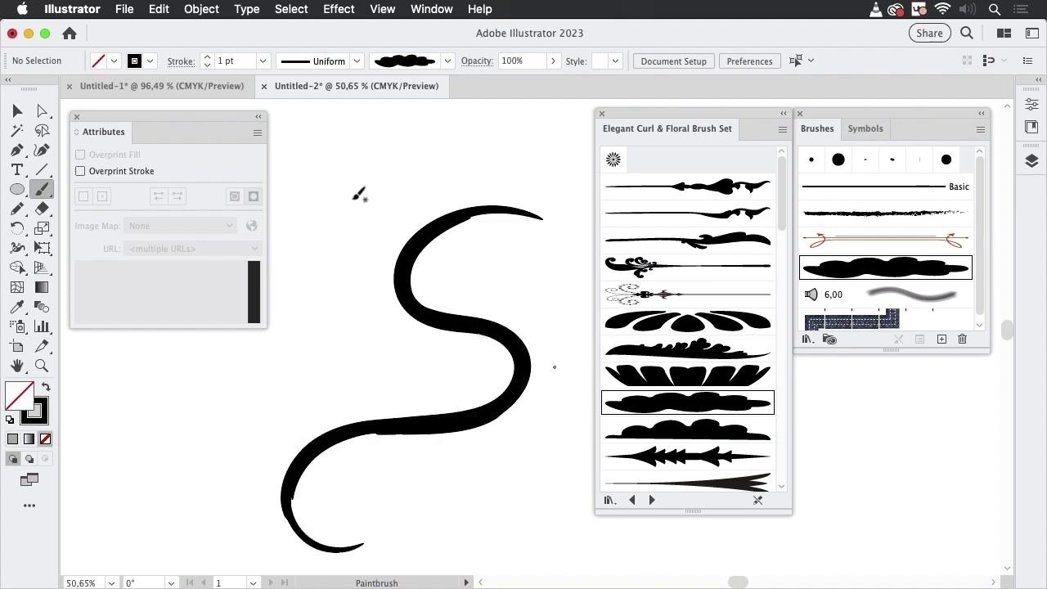
key(super)
key(super)
super+click(498, 434)
key(Delete)
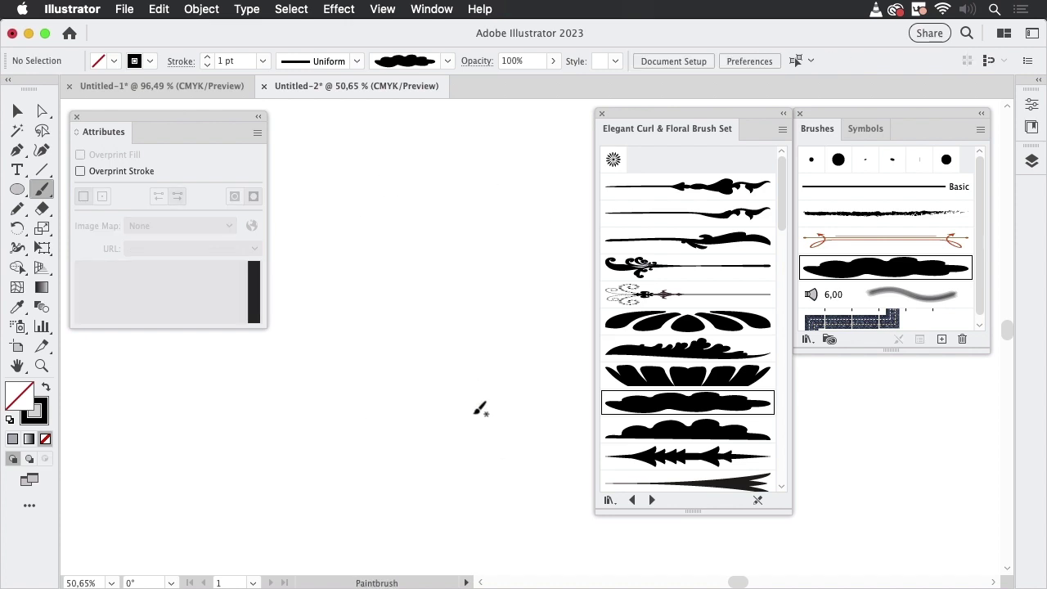
Step: Paint a looping stroke, apply the curl brush to it, and zoom in to inspect it
mouse_move(211, 397)
mouse_down()
mouse_move(287, 402)
mouse_move(446, 353)
mouse_move(444, 229)
mouse_move(378, 277)
mouse_move(486, 491)
mouse_up()
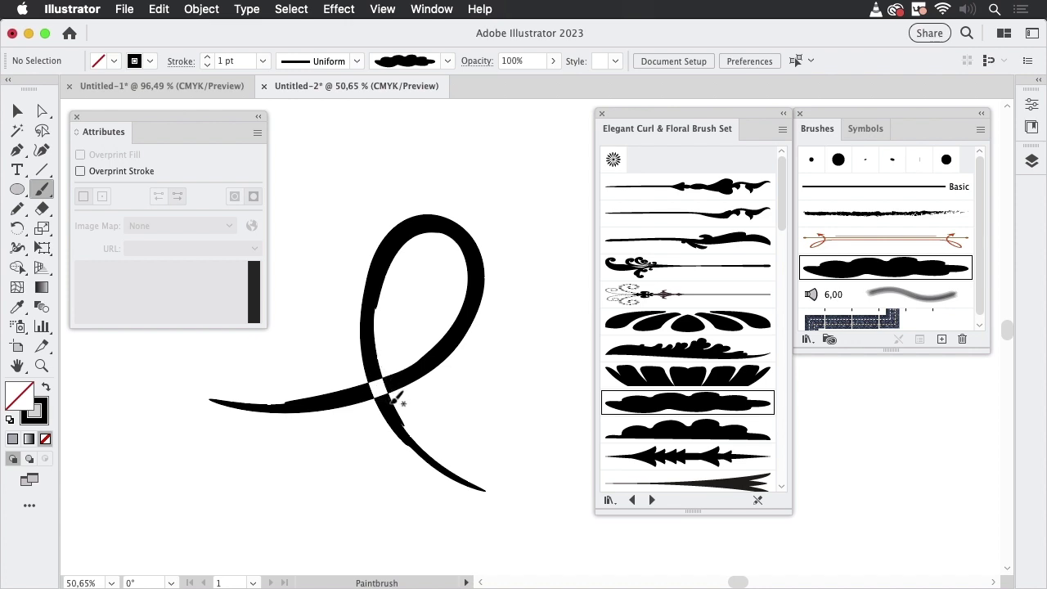
super+click(436, 359)
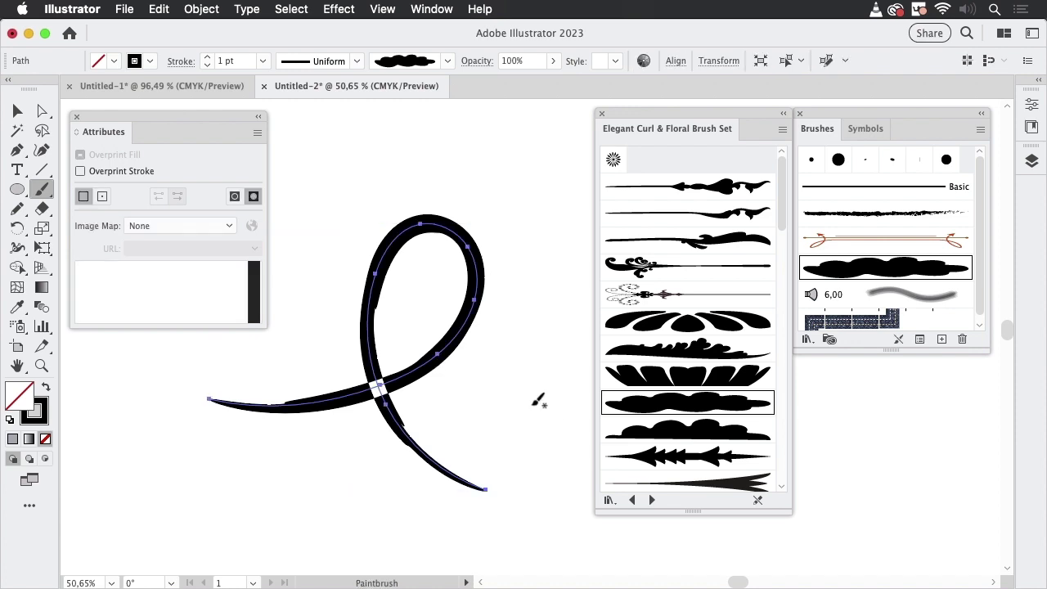
click(651, 274)
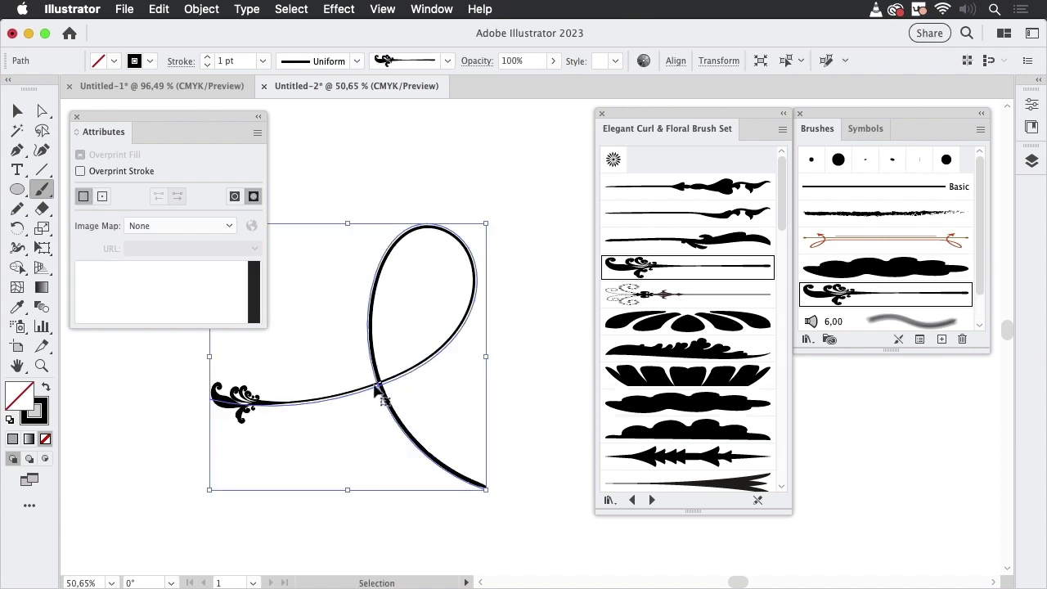
key(super+shift+a)
drag(378, 392, 358, 433)
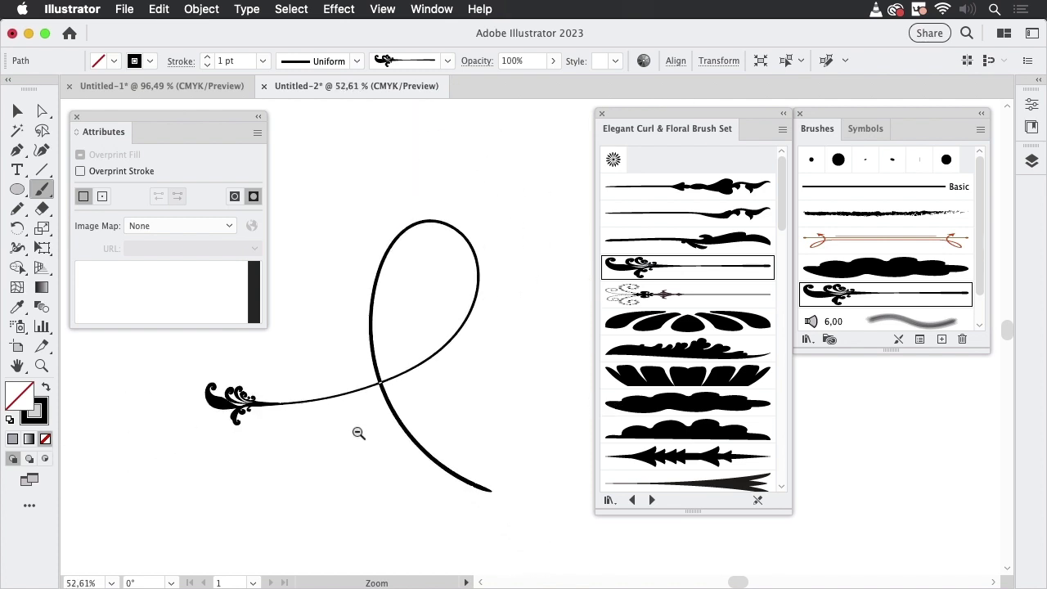
key(super+z)
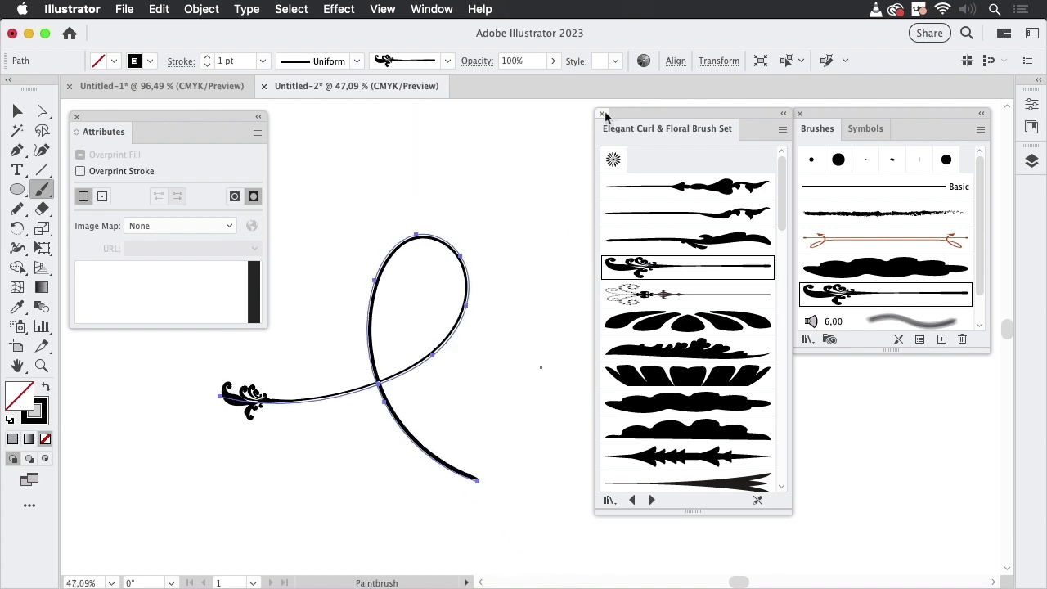
Step: Dock and close the floral brush library, then delete the curled stroke
mouse_move(619, 110)
mouse_down()
mouse_move(724, 394)
mouse_move(816, 372)
mouse_up()
click(799, 371)
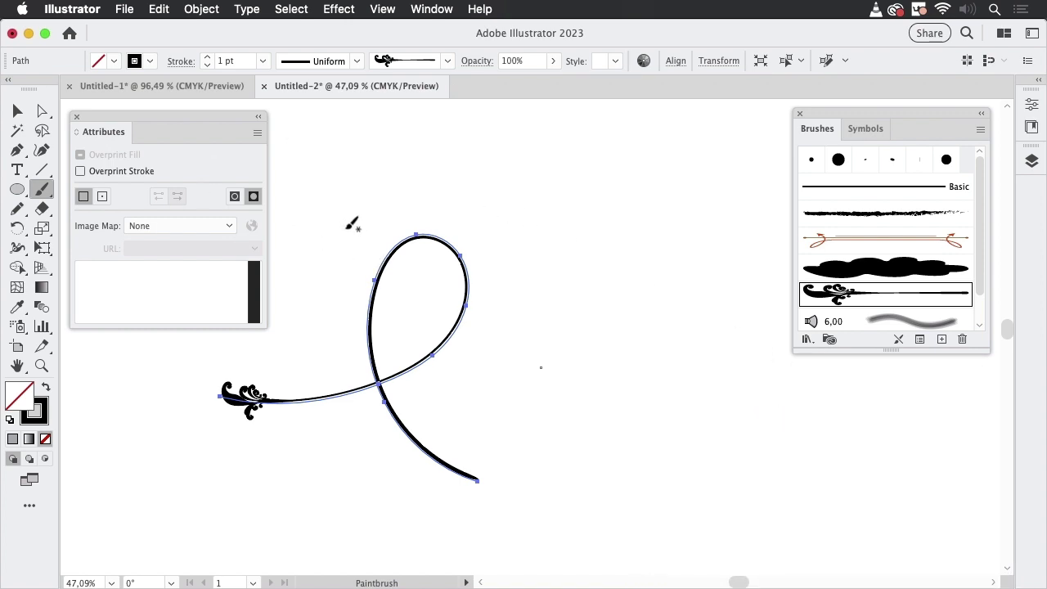
key(Delete)
Step: Pencil a self-crossing closed loop, fill it grey, and apply the even-odd fill rule
click(17, 208)
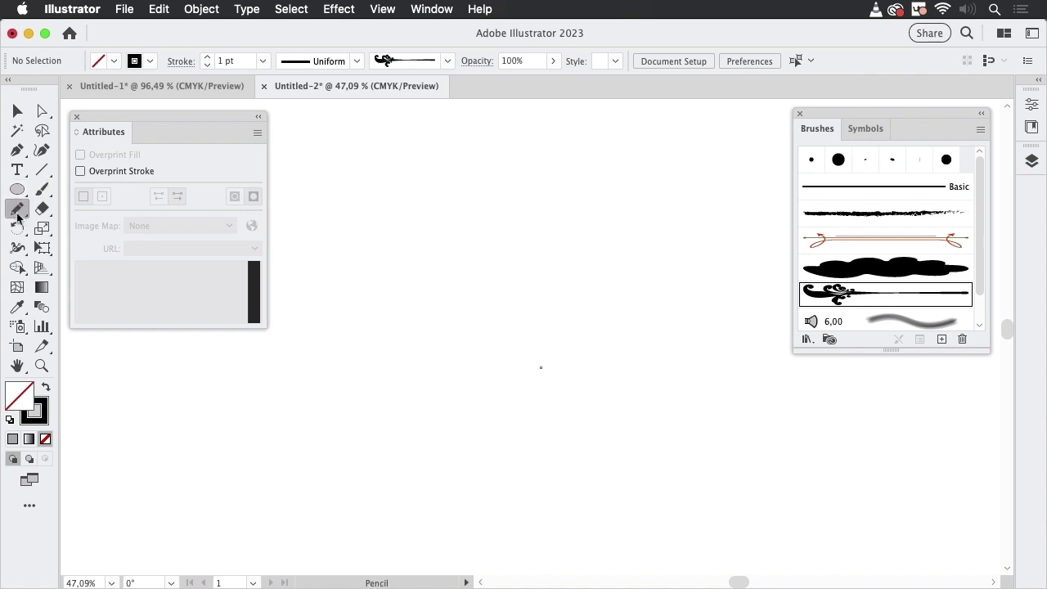
mouse_move(650, 361)
mouse_down()
mouse_move(648, 291)
mouse_move(616, 215)
mouse_move(529, 178)
mouse_move(431, 216)
mouse_move(389, 296)
mouse_move(394, 365)
mouse_move(413, 408)
mouse_move(452, 415)
mouse_move(492, 256)
mouse_move(523, 234)
mouse_move(563, 253)
mouse_move(565, 318)
mouse_move(502, 331)
mouse_move(430, 322)
mouse_move(432, 357)
mouse_move(514, 398)
mouse_move(591, 401)
mouse_move(651, 352)
mouse_up()
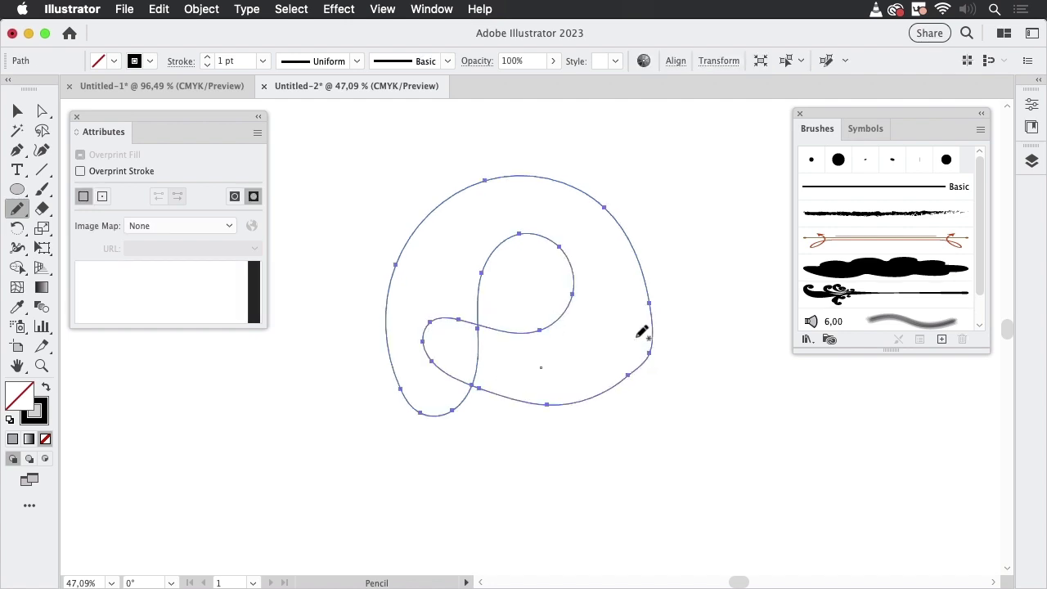
click(115, 61)
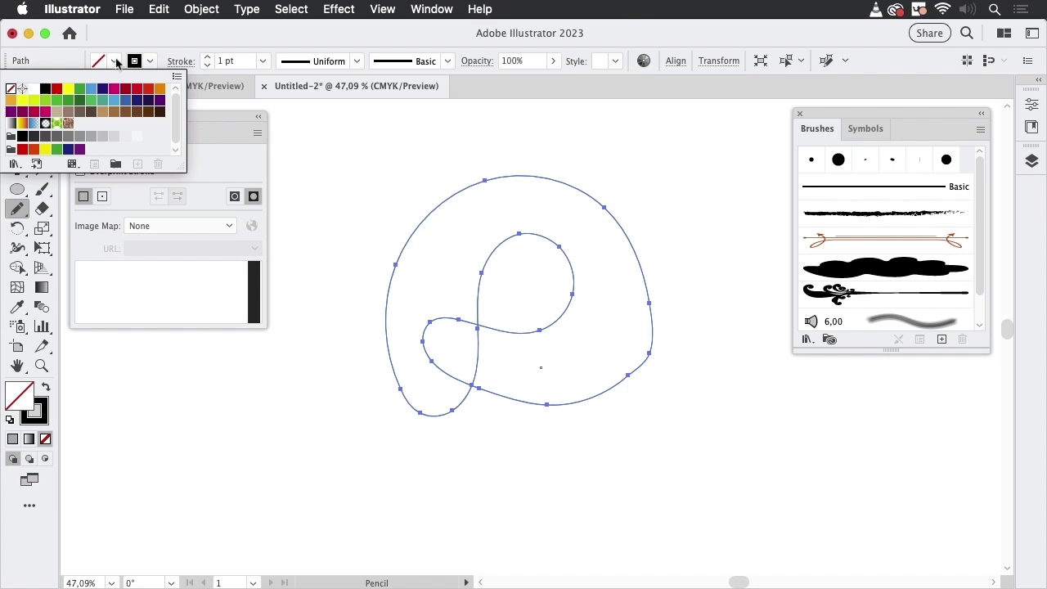
click(103, 137)
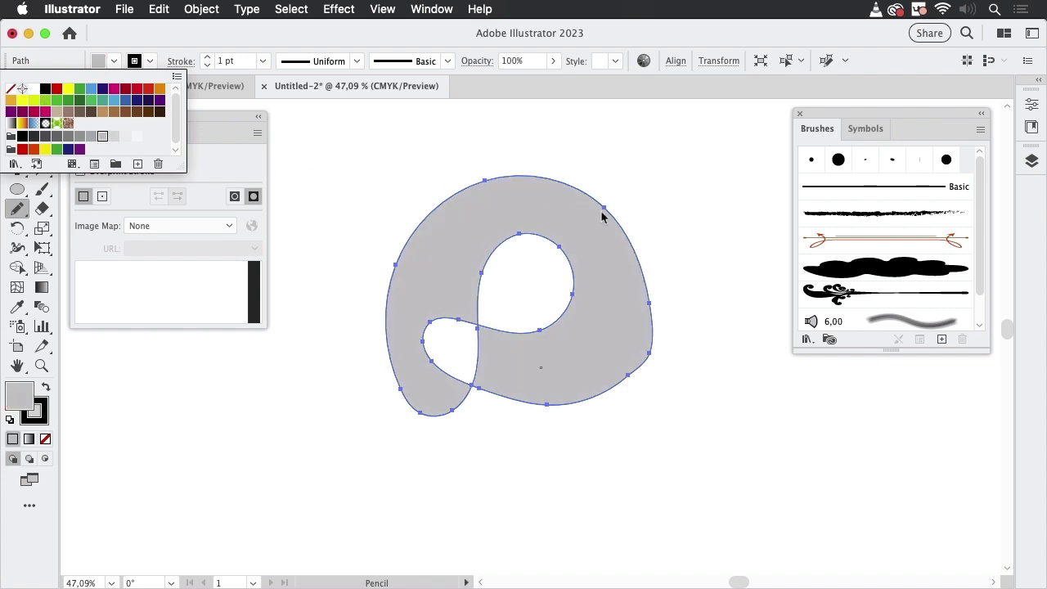
key(super)
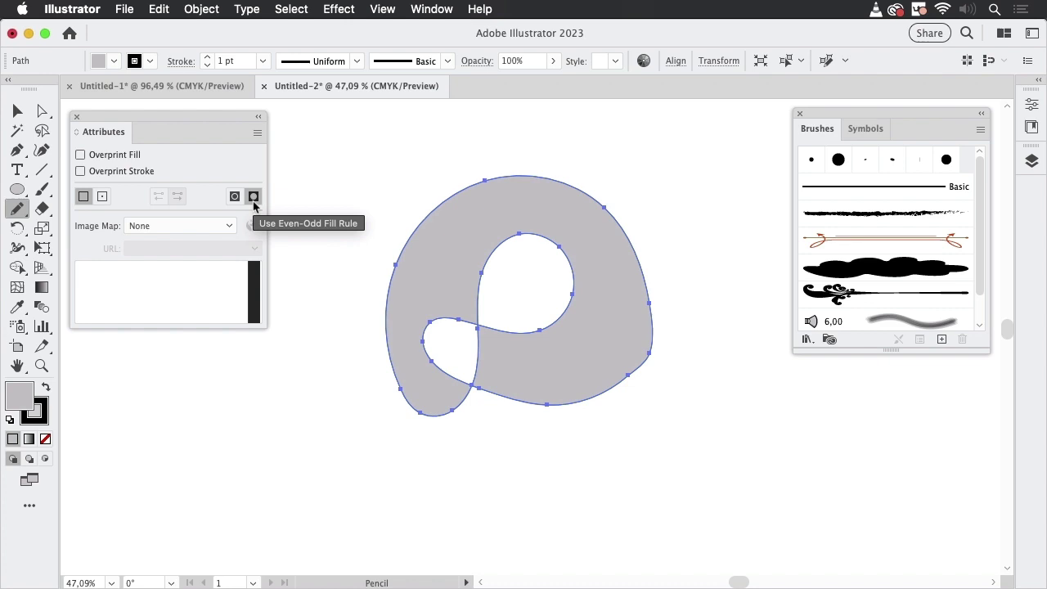
click(253, 197)
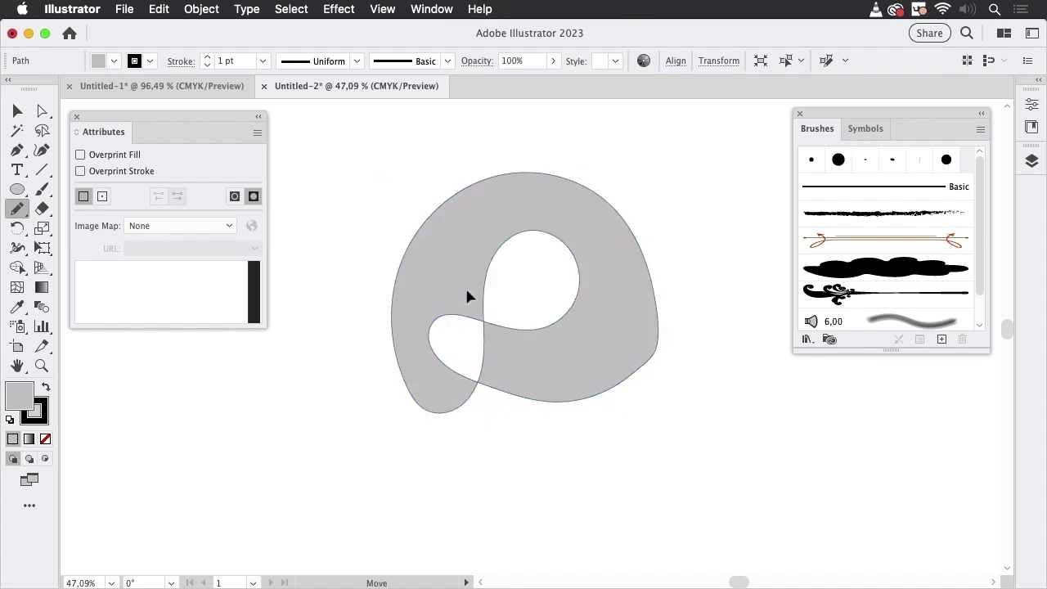
Step: Move the loop shape up-right and draw a large circle with a smaller one centred inside
drag(465, 286, 575, 223)
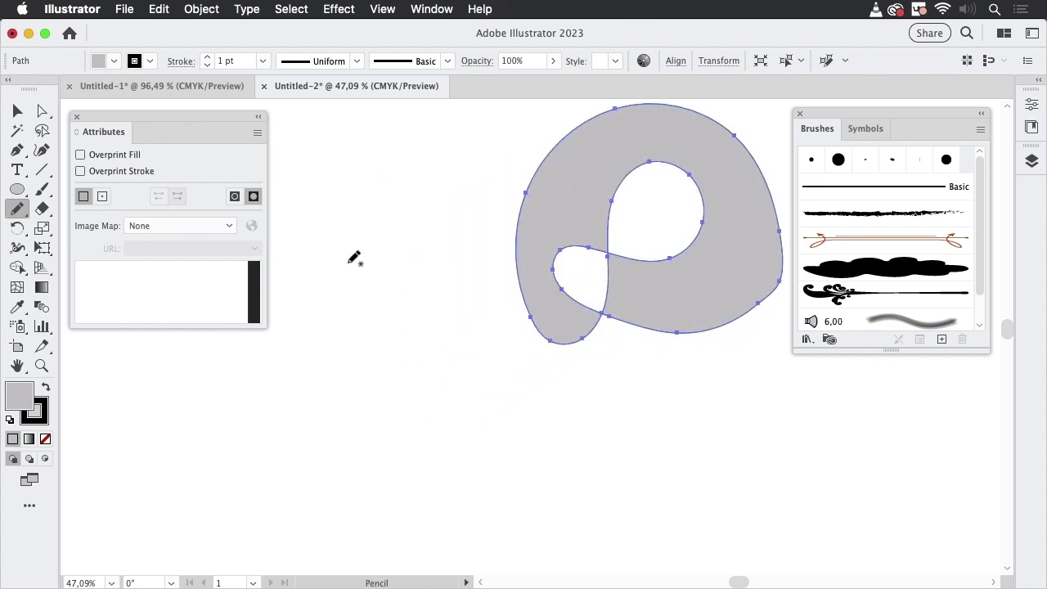
click(17, 189)
drag(329, 324, 534, 528)
drag(442, 426, 486, 479)
Step: Join both circles into a compound path ring and move it up toward the blob
click(18, 110)
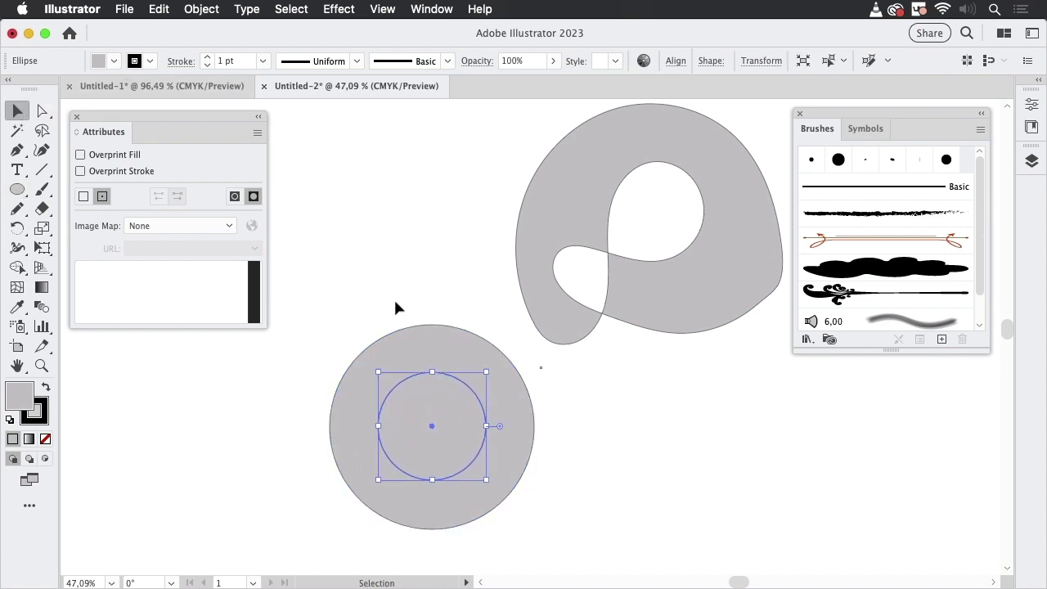
drag(363, 333, 461, 464)
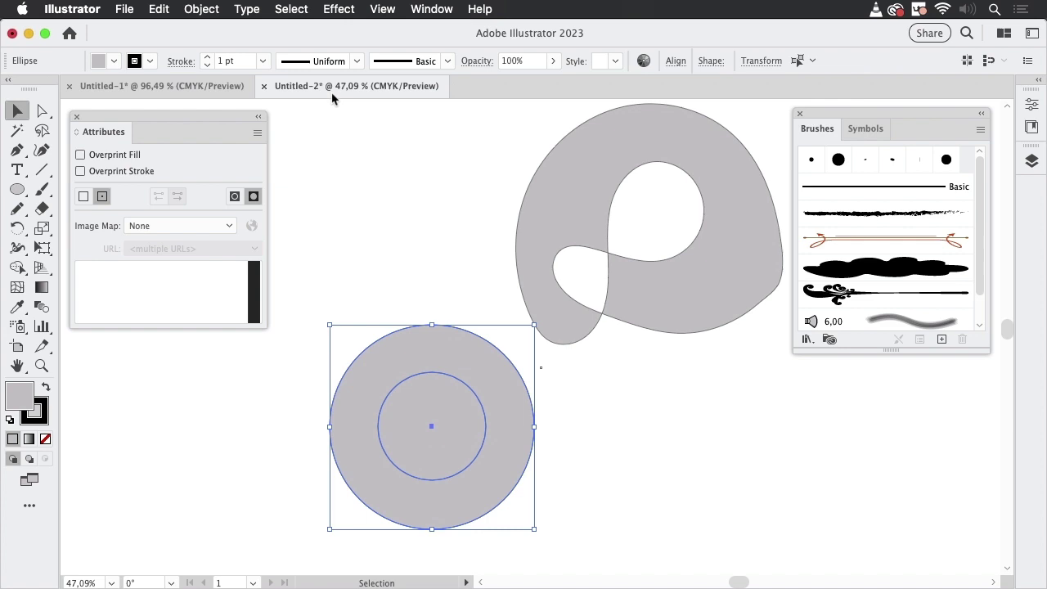
click(204, 11)
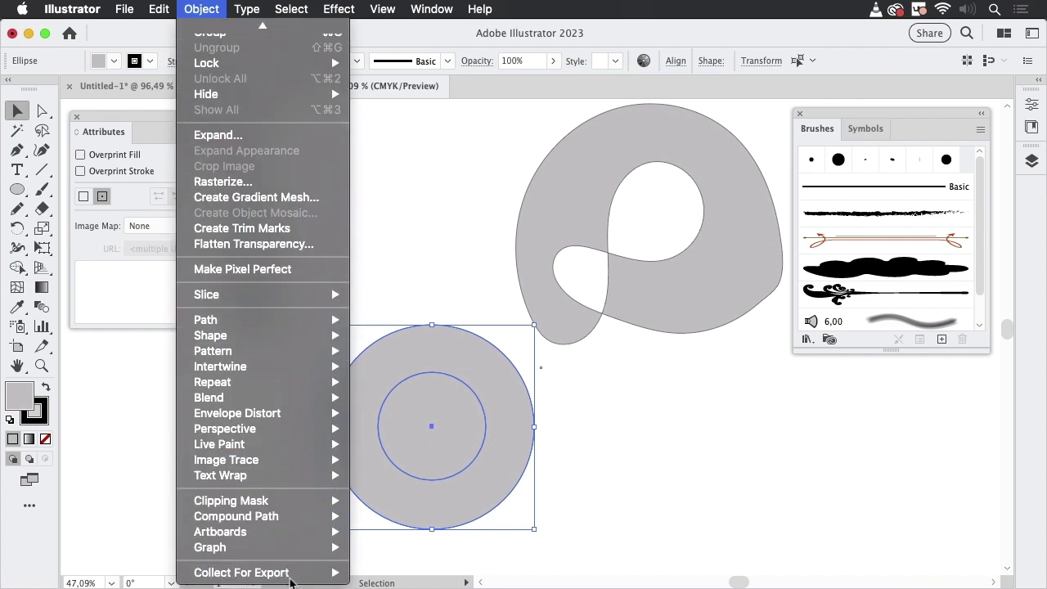
mouse_move(280, 516)
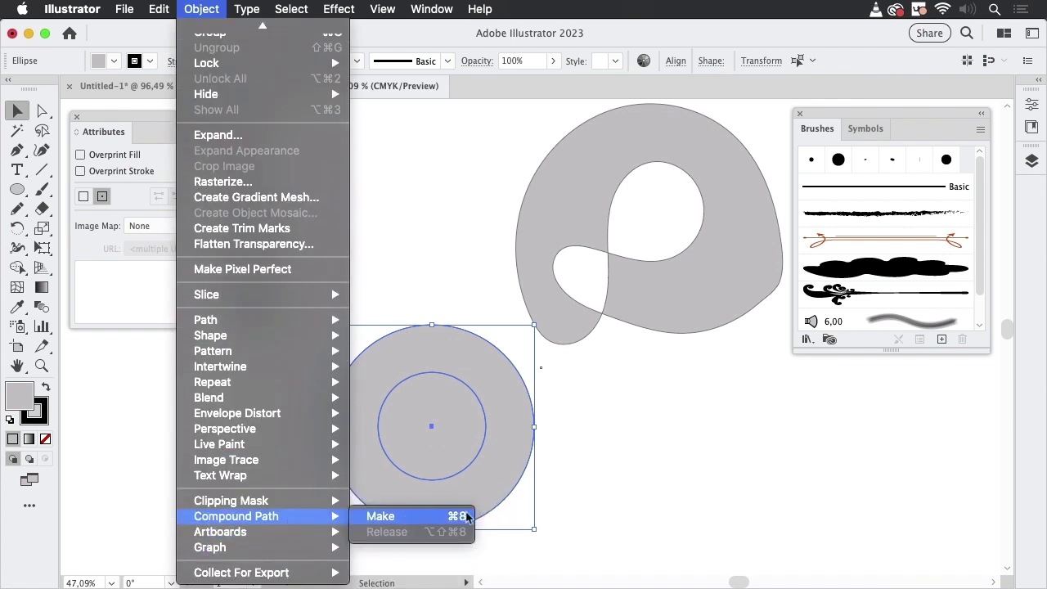
click(409, 518)
drag(507, 446, 471, 417)
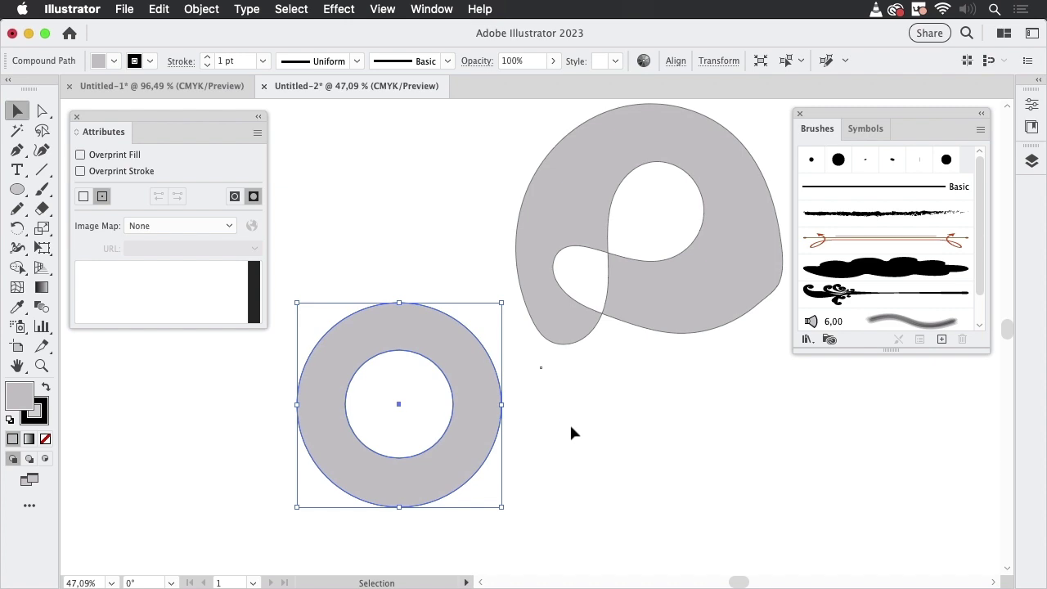
Step: Move the blob down the artboard and reposition the grey ring level on its left
drag(671, 318, 676, 440)
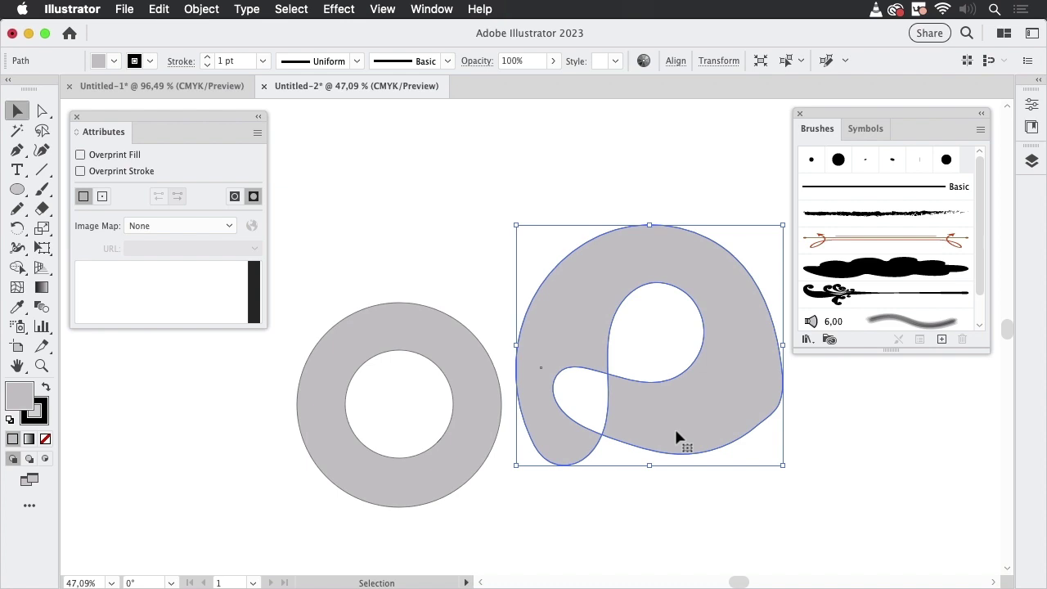
drag(458, 428, 451, 381)
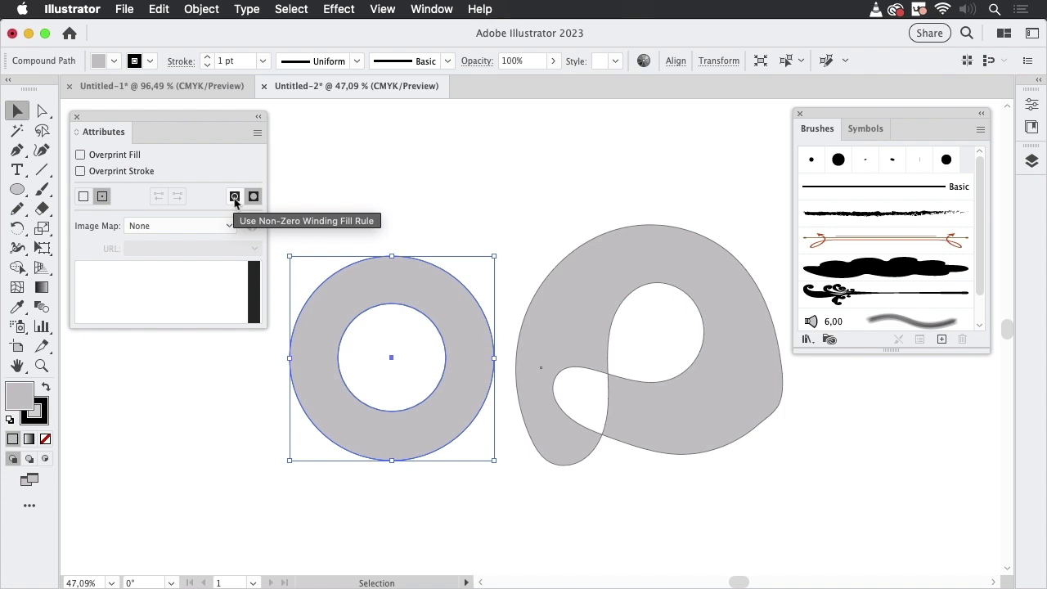
click(642, 251)
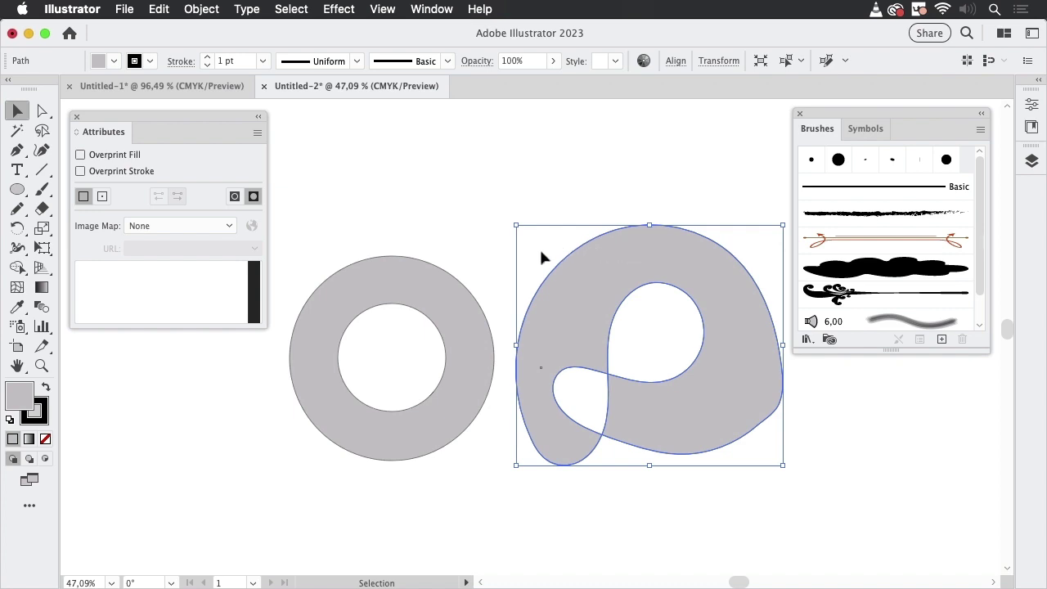
click(426, 295)
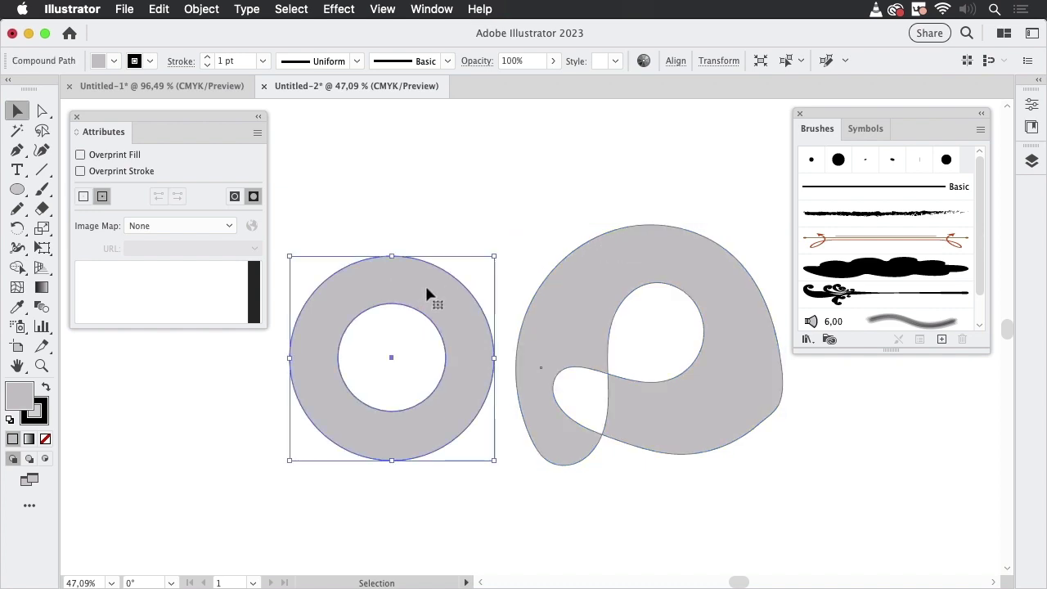
drag(426, 294, 449, 200)
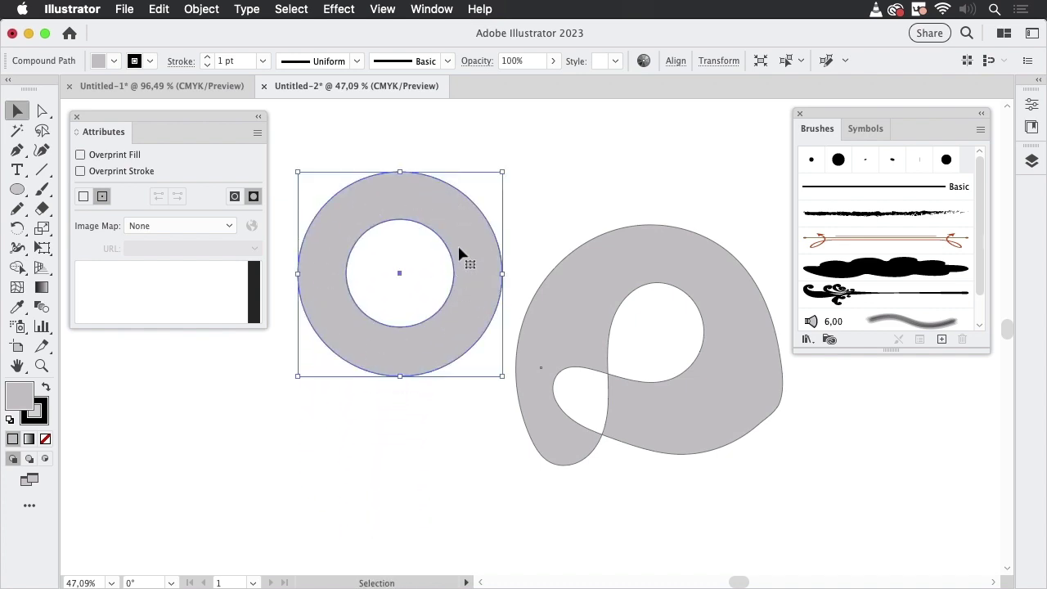
drag(464, 235, 440, 392)
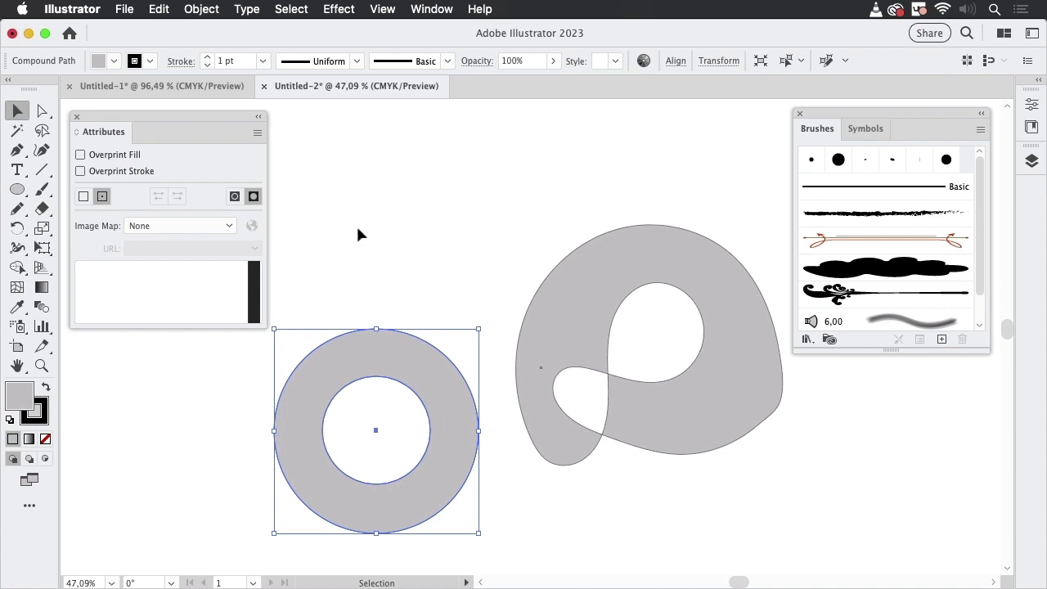
Step: Draw three concentric circles above the ring with the Ellipse tool
click(17, 191)
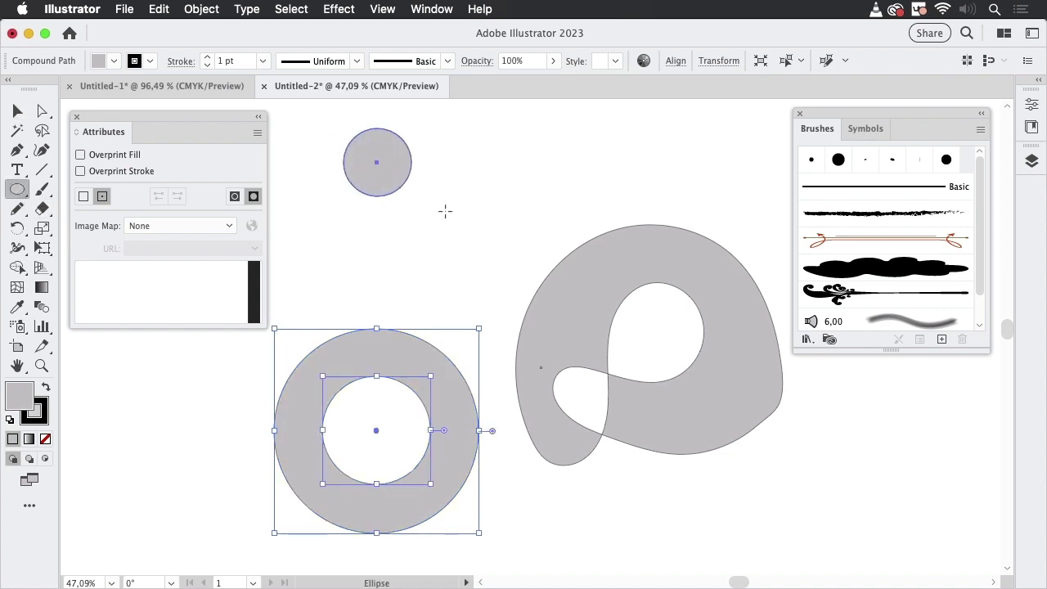
drag(445, 211, 450, 205)
drag(393, 171, 498, 277)
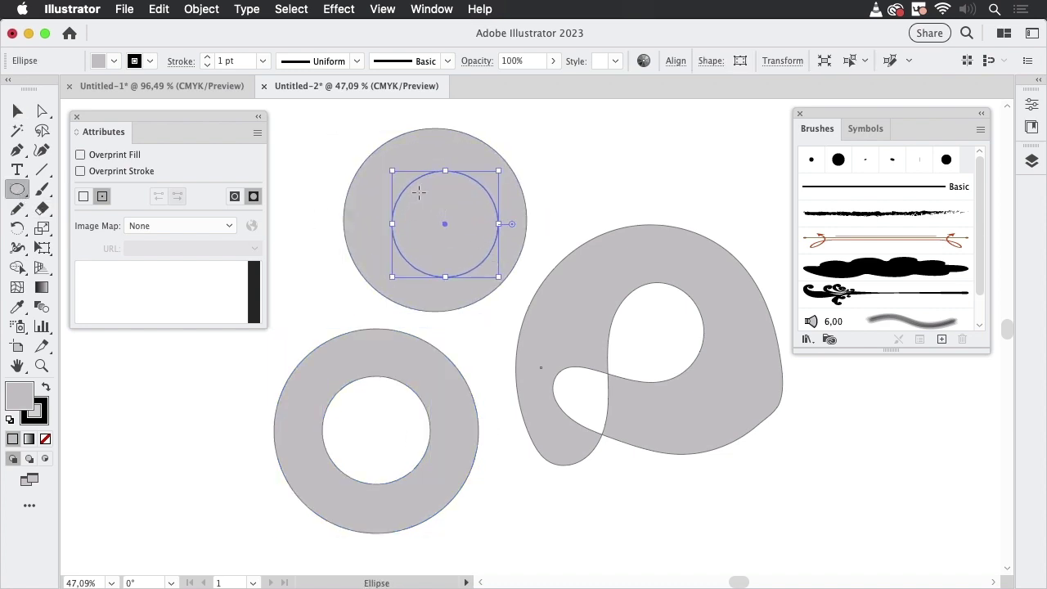
mouse_move(424, 200)
mouse_down()
mouse_move(469, 247)
mouse_move(460, 267)
mouse_up()
Step: Combine the three circles into one compound target-shaped path
click(17, 111)
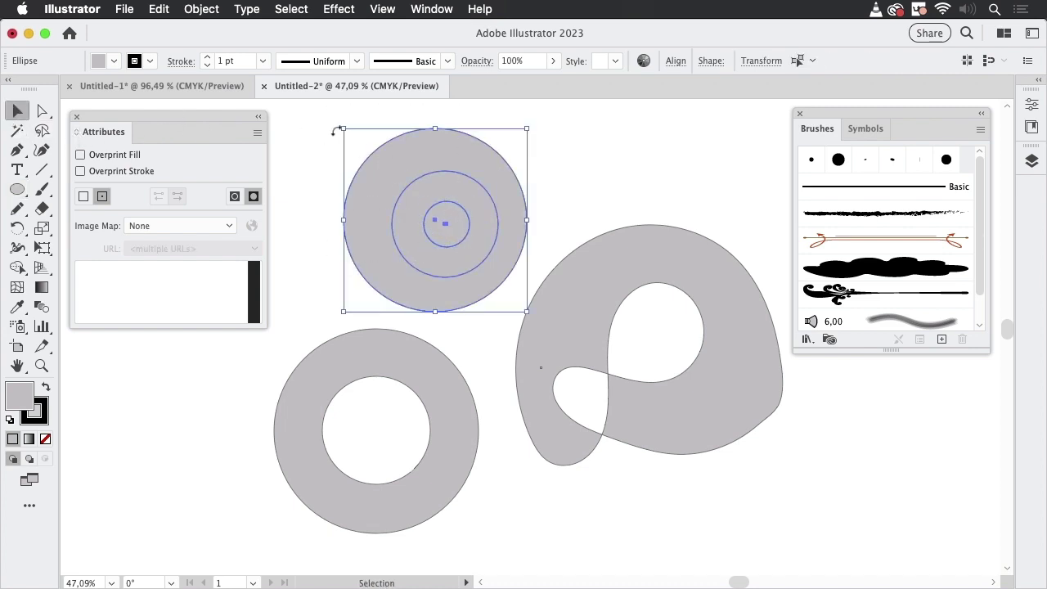
click(201, 9)
scroll(262, 564, down, 2)
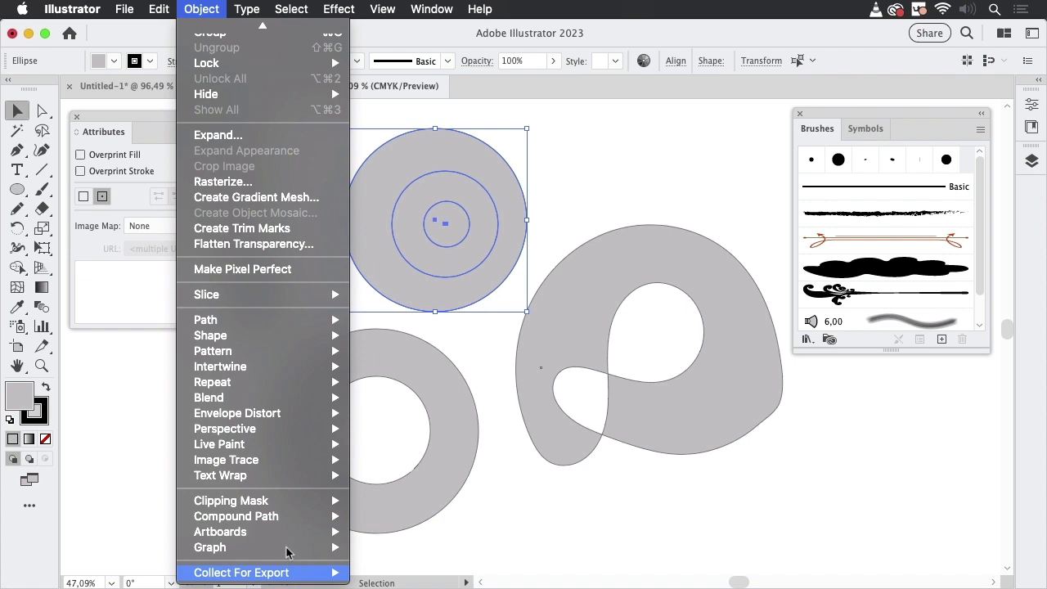
mouse_move(310, 524)
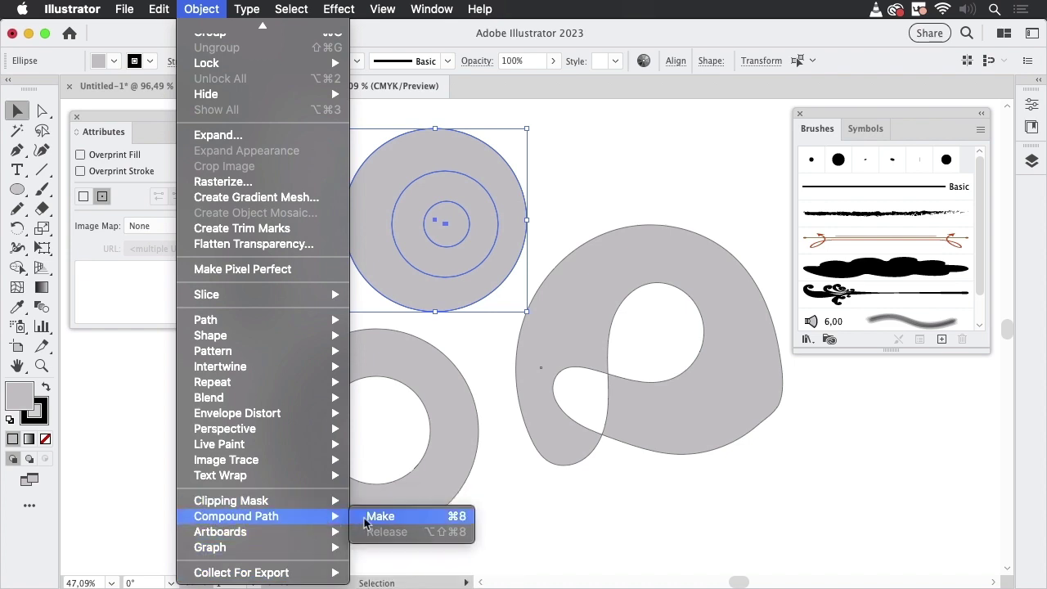
click(373, 517)
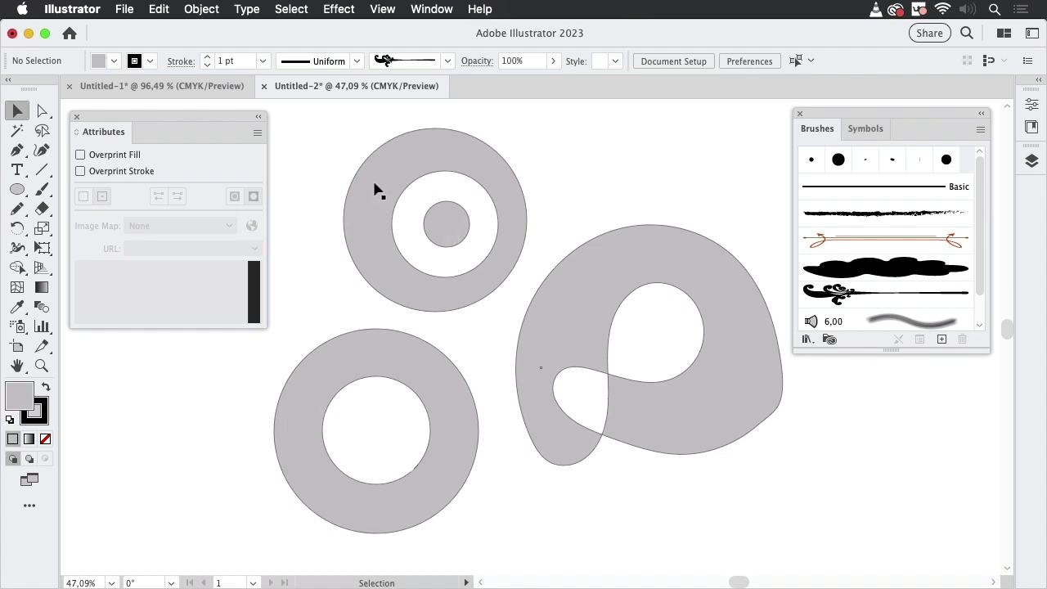
click(386, 159)
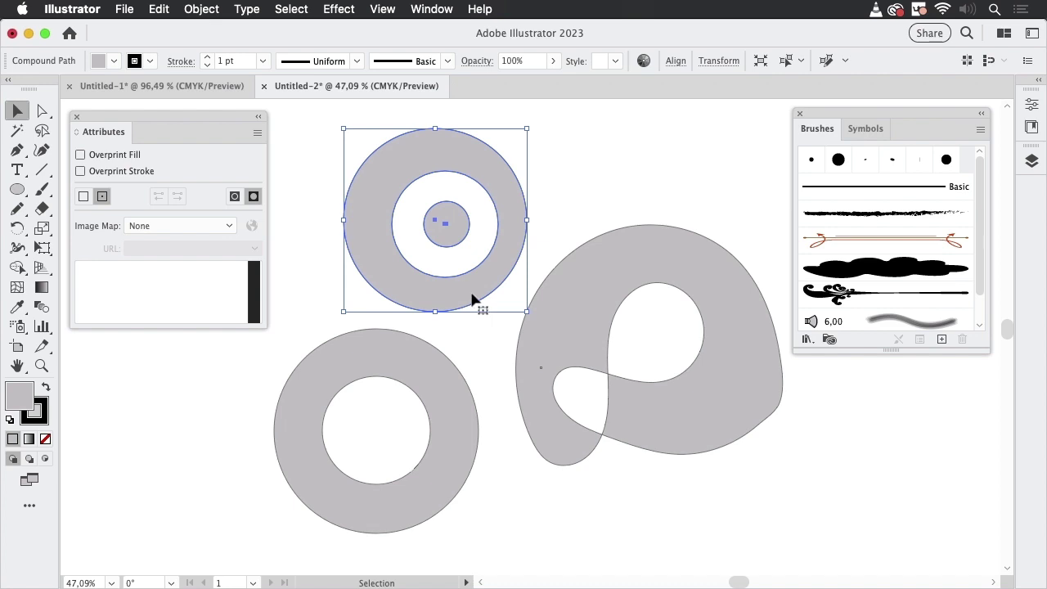
Step: Switch the blob to the non-zero winding fill rule so its lower-left loop fills
click(582, 200)
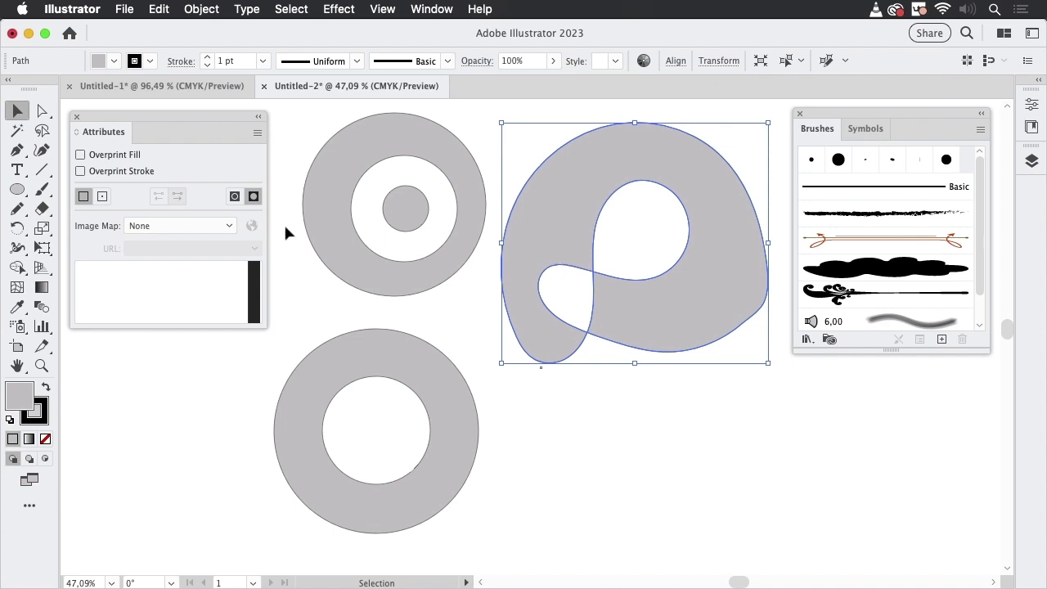
click(235, 197)
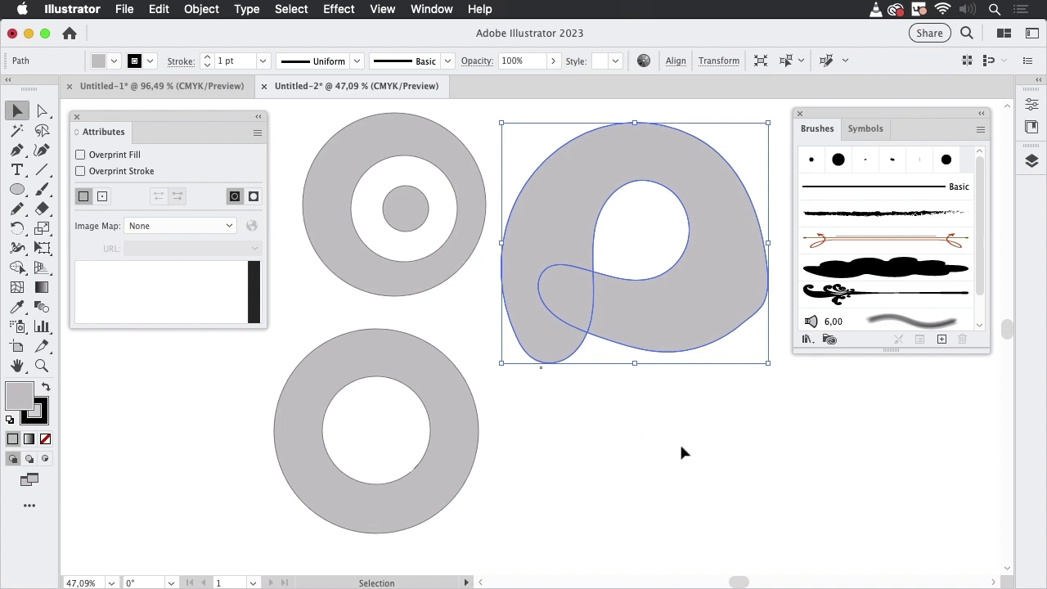
key(l)
scroll(685, 442, down, 3)
scroll(685, 442, right, 4)
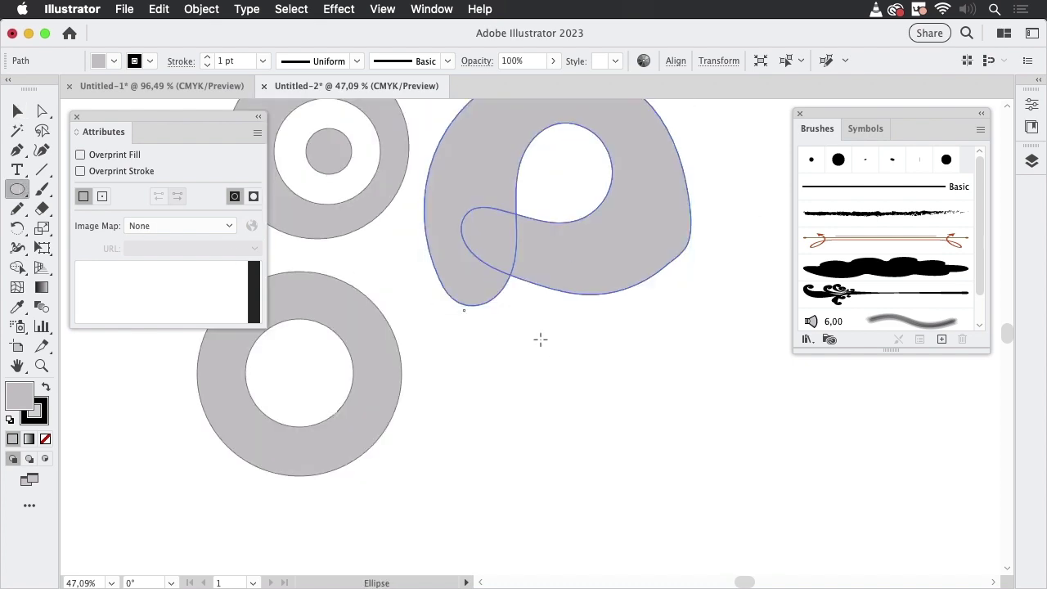
drag(539, 339, 738, 501)
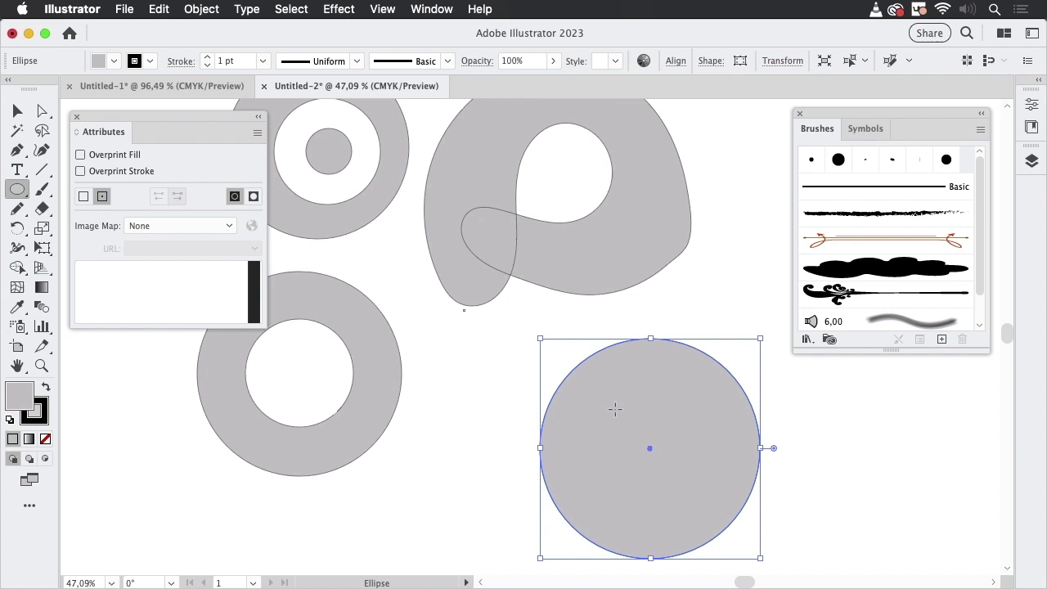
drag(598, 398, 712, 509)
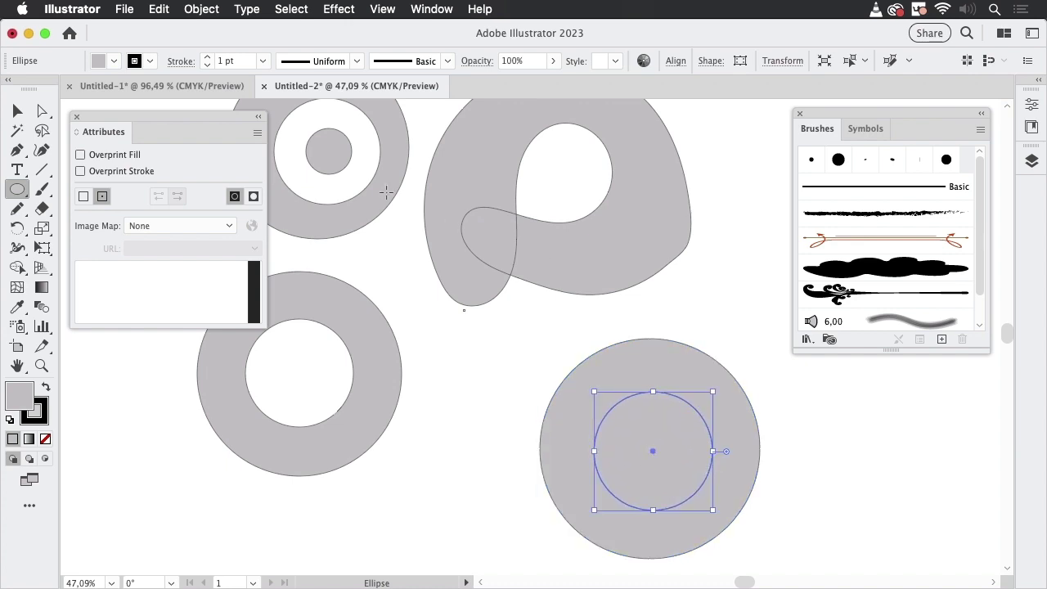
super+click(670, 461)
shift+super+click(612, 409)
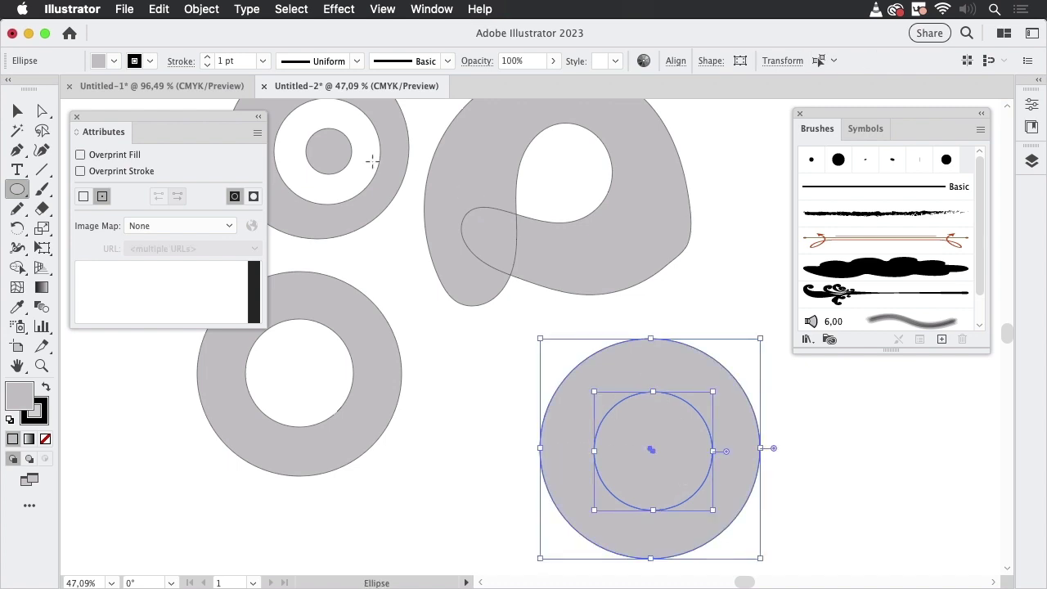
click(180, 61)
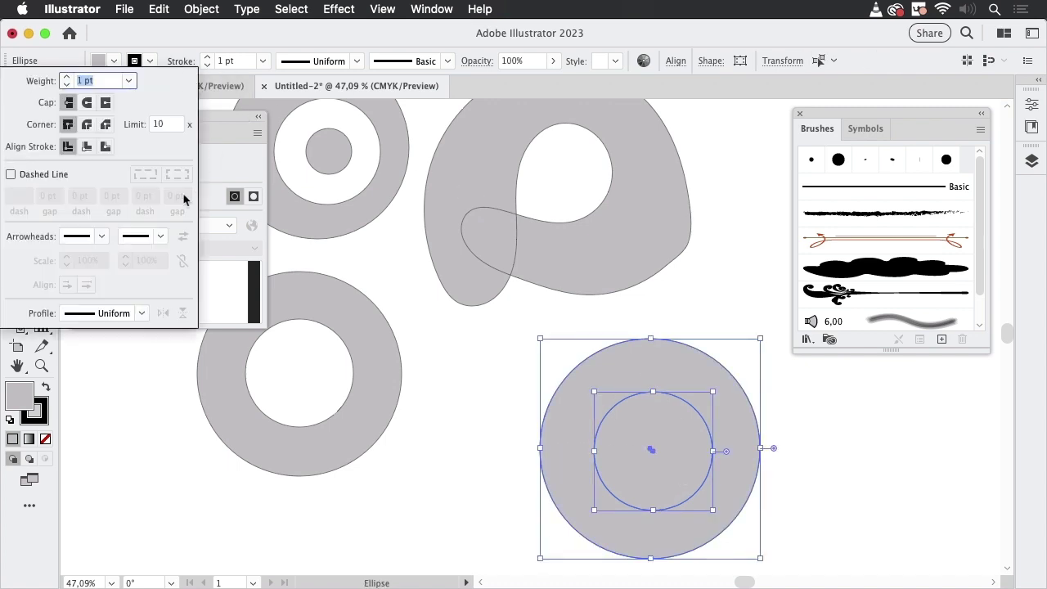
click(158, 237)
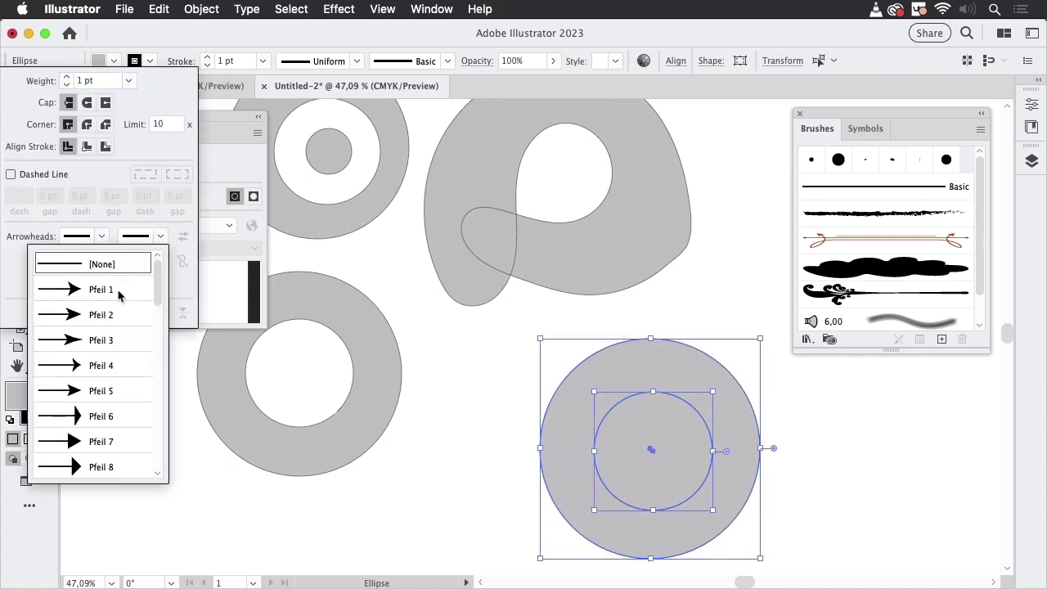
click(119, 291)
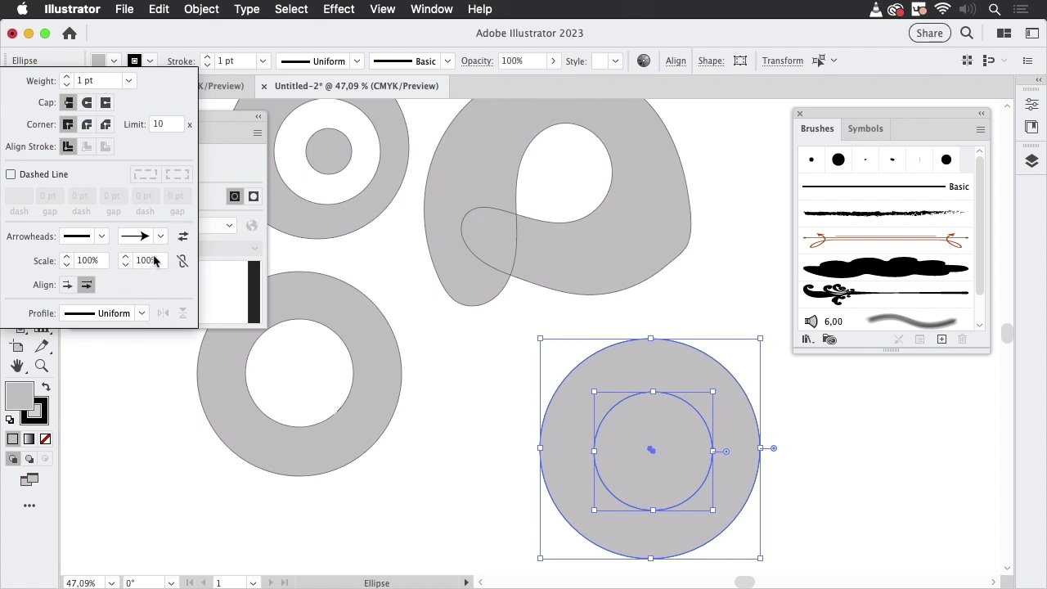
click(68, 77)
click(67, 77)
click(68, 77)
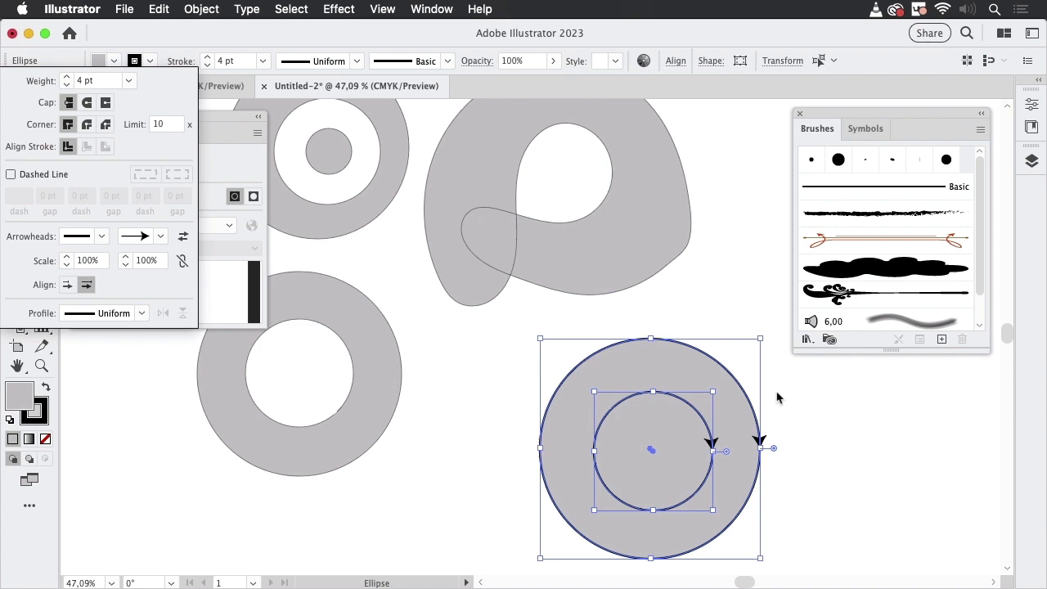
click(825, 454)
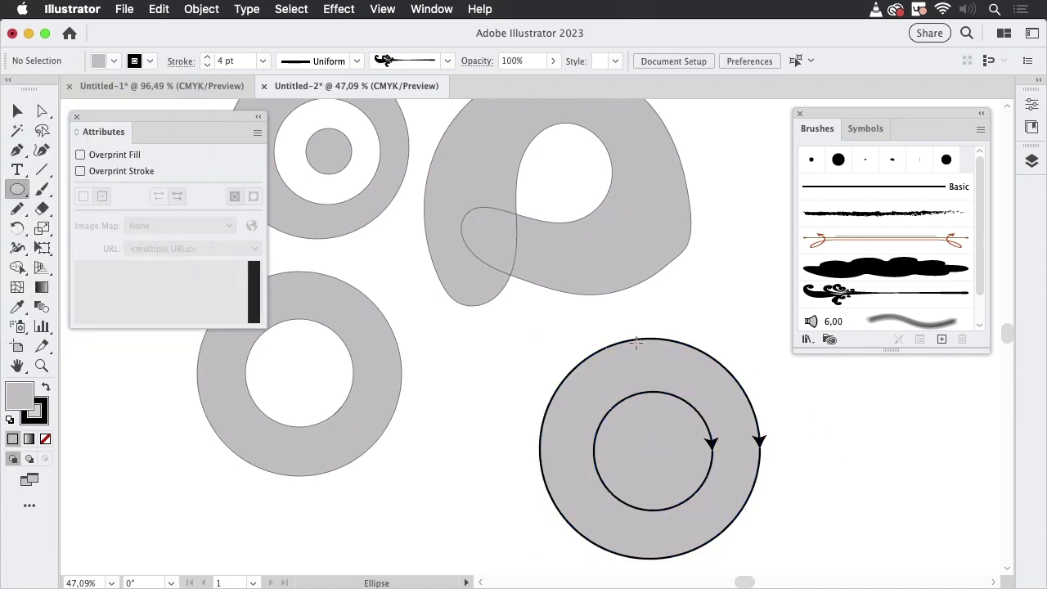
key(v)
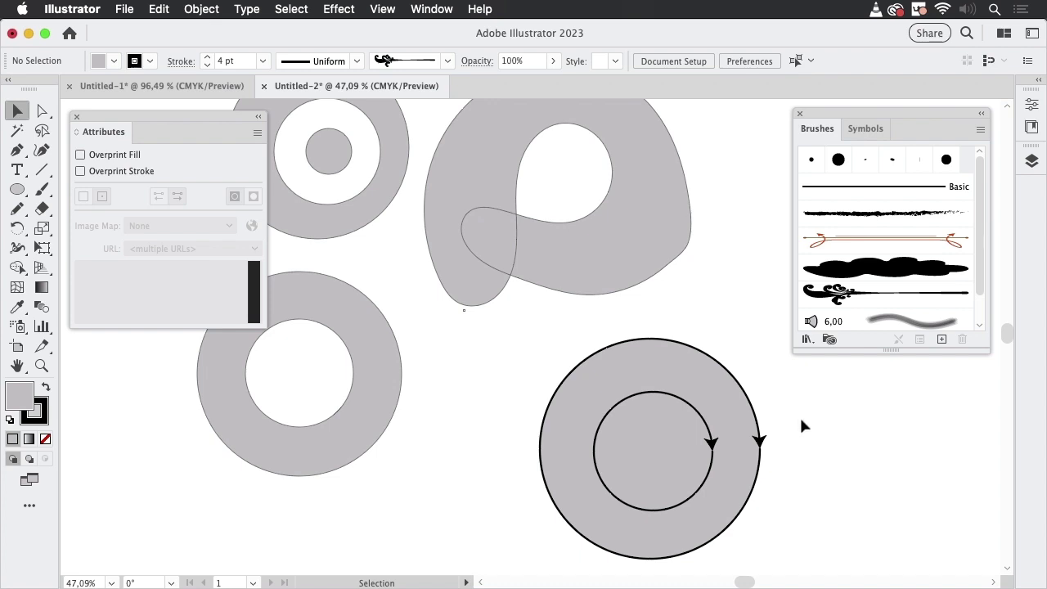
Step: Join the two arrowed circles into a compound path with Cmd+8 and move the Attributes panel beside it
drag(636, 493, 640, 497)
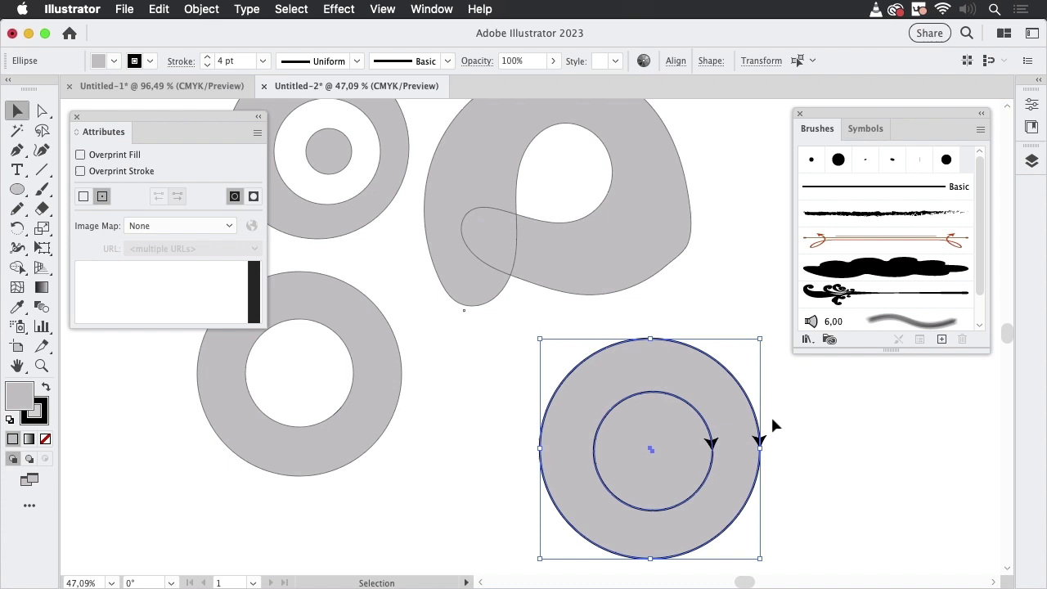
drag(641, 491, 643, 488)
click(201, 9)
scroll(245, 524, down, 2)
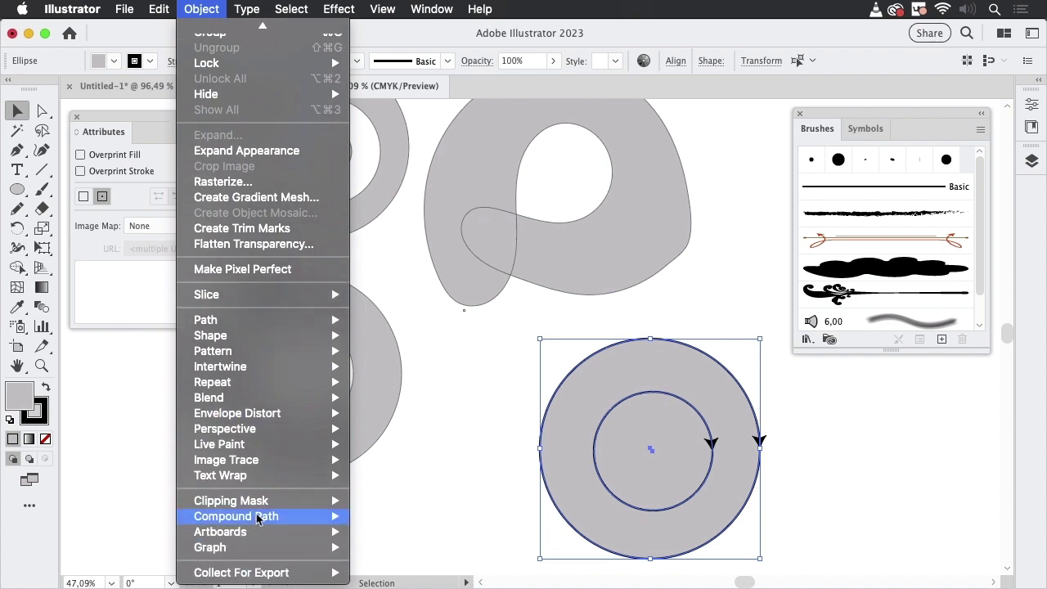
mouse_move(246, 516)
key(super+8)
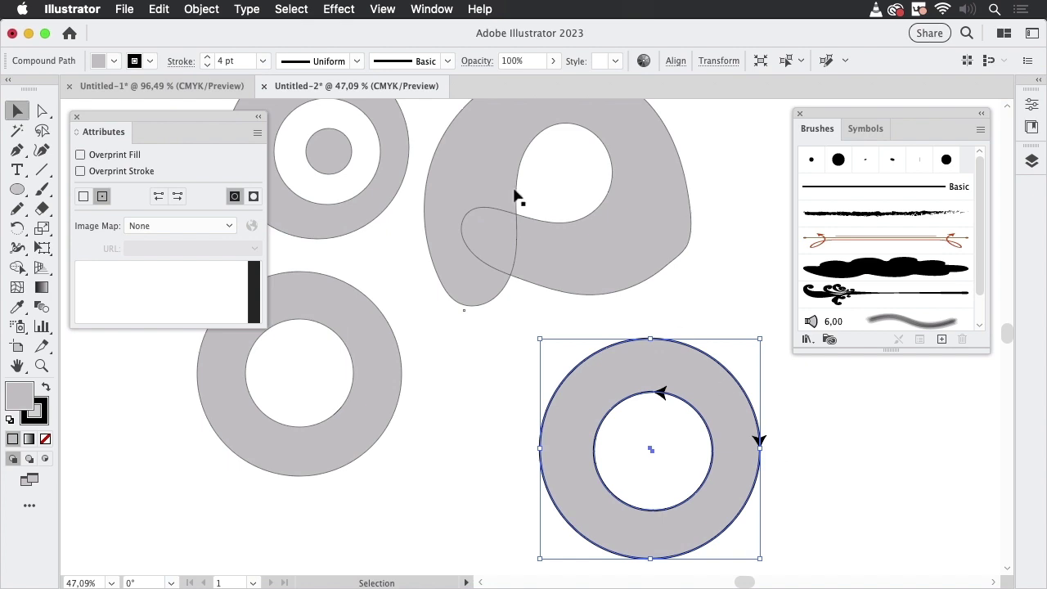
drag(232, 119, 486, 391)
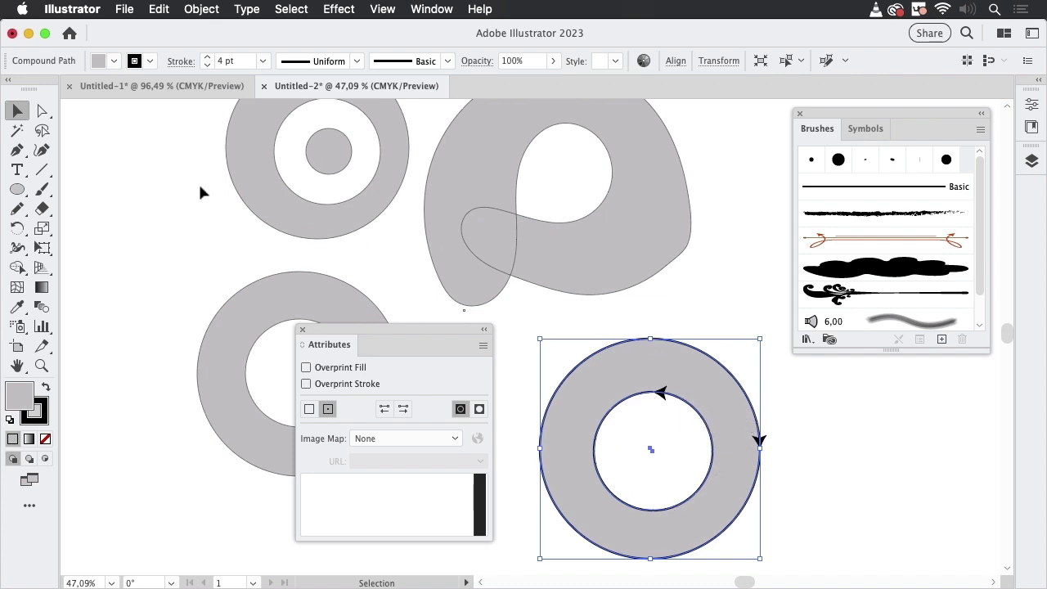
Step: Reverse the inner circle's path direction so the ring's centre fills grey again
click(43, 112)
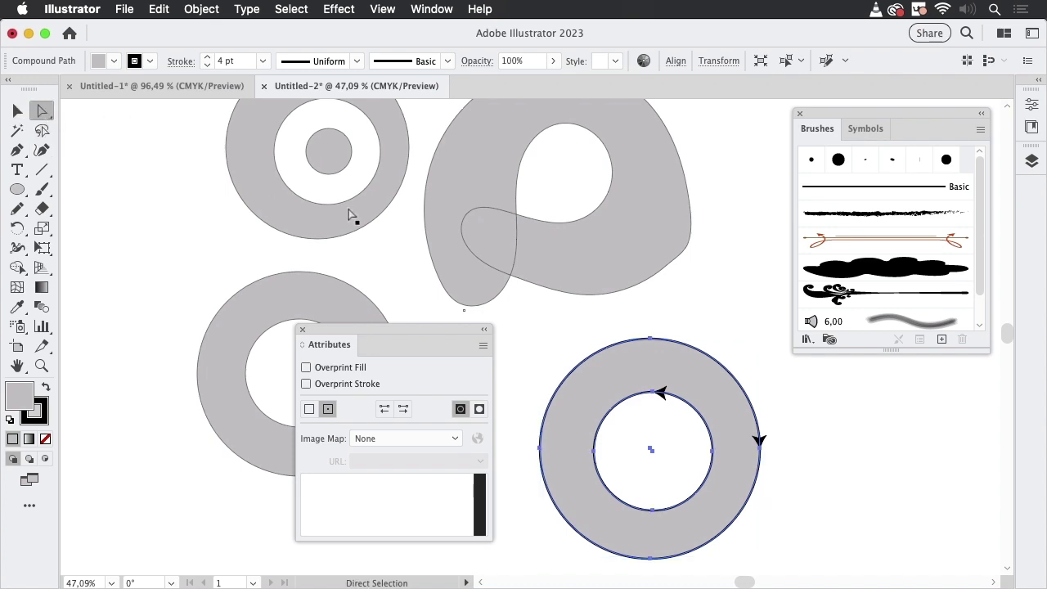
click(805, 441)
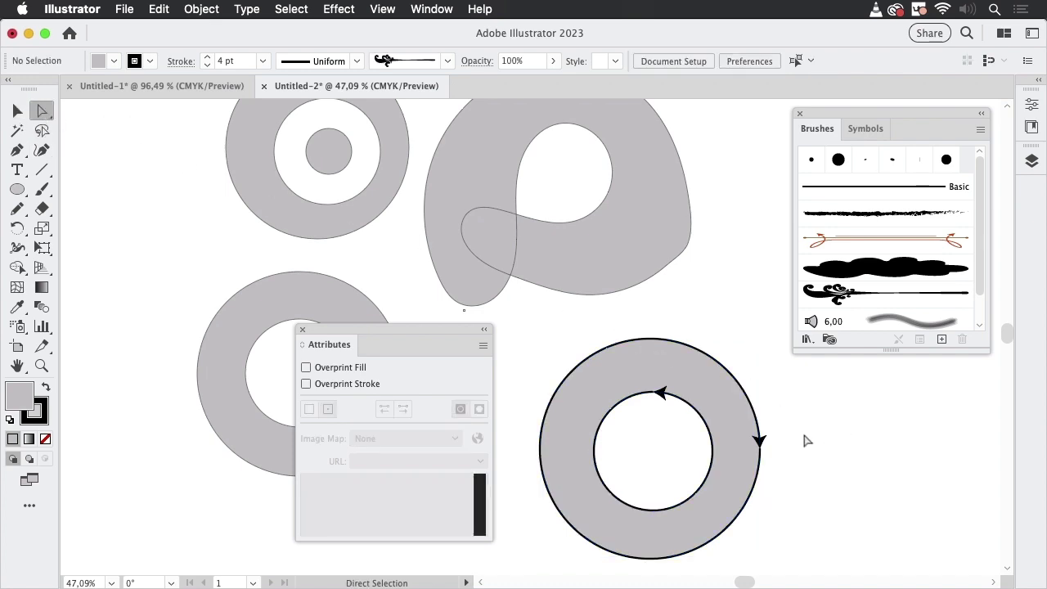
click(699, 419)
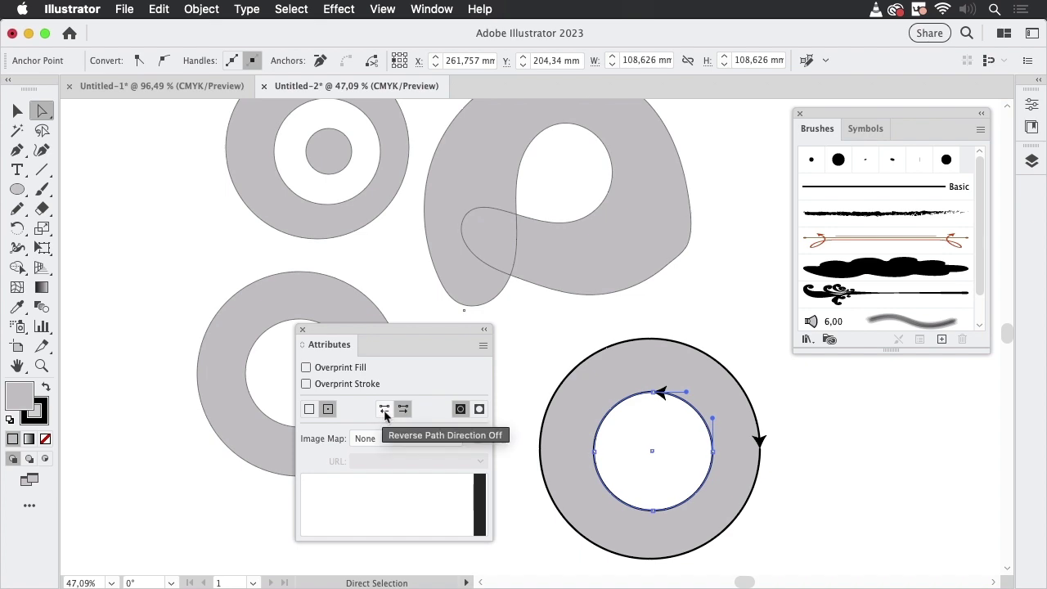
click(385, 411)
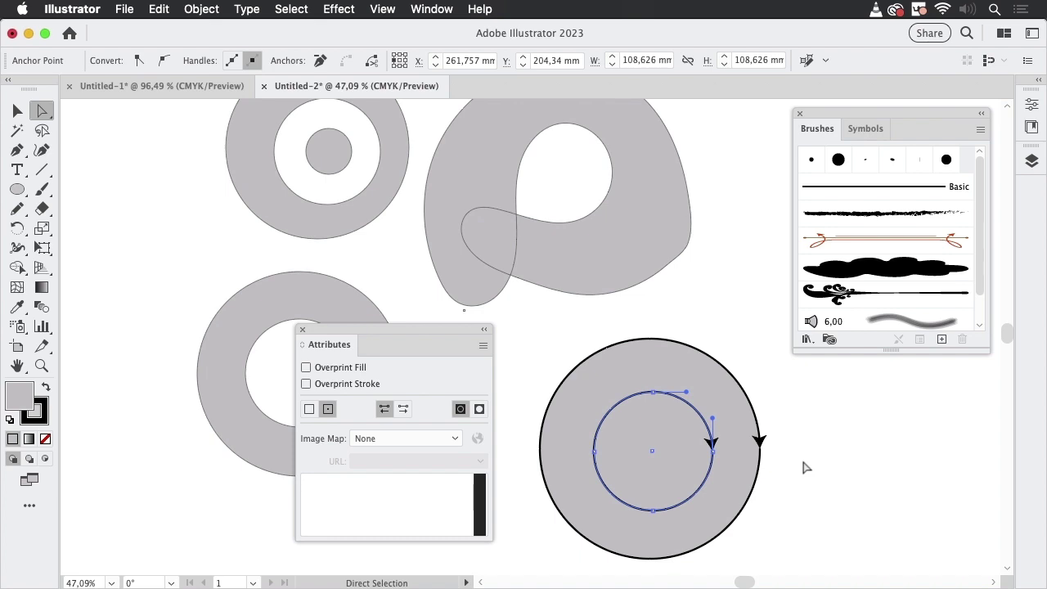
click(822, 468)
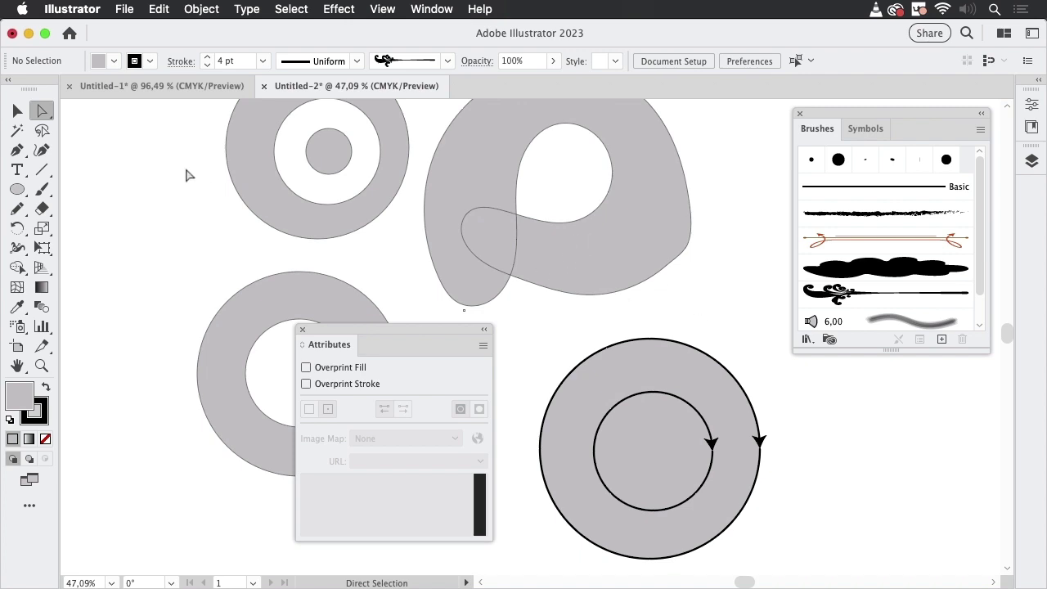
click(17, 111)
Step: Drag the Cloudy Full brush artwork onto free canvas space and zoom in on it
click(743, 394)
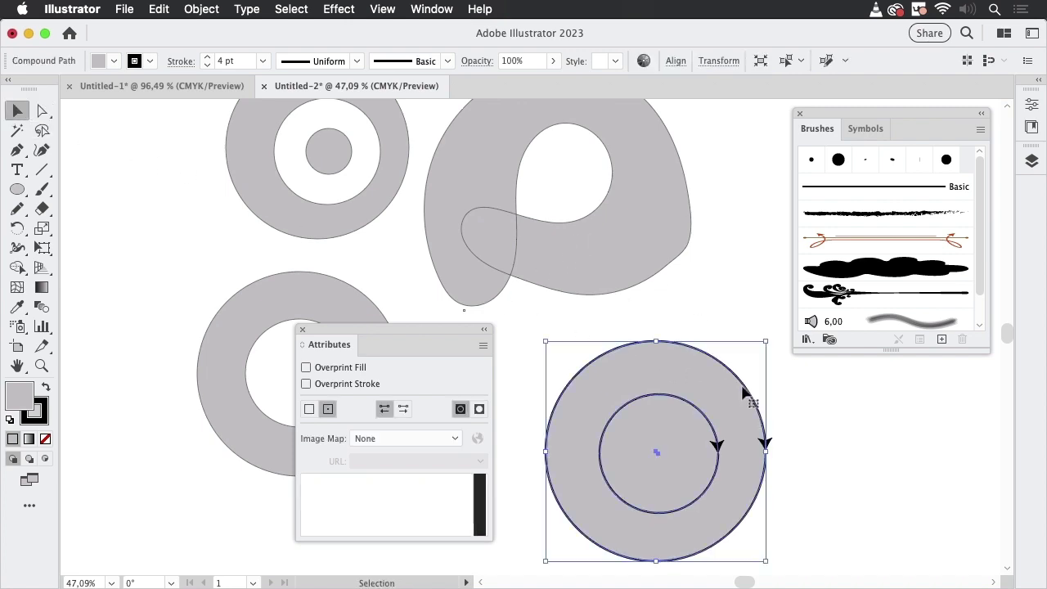
drag(774, 450, 540, 447)
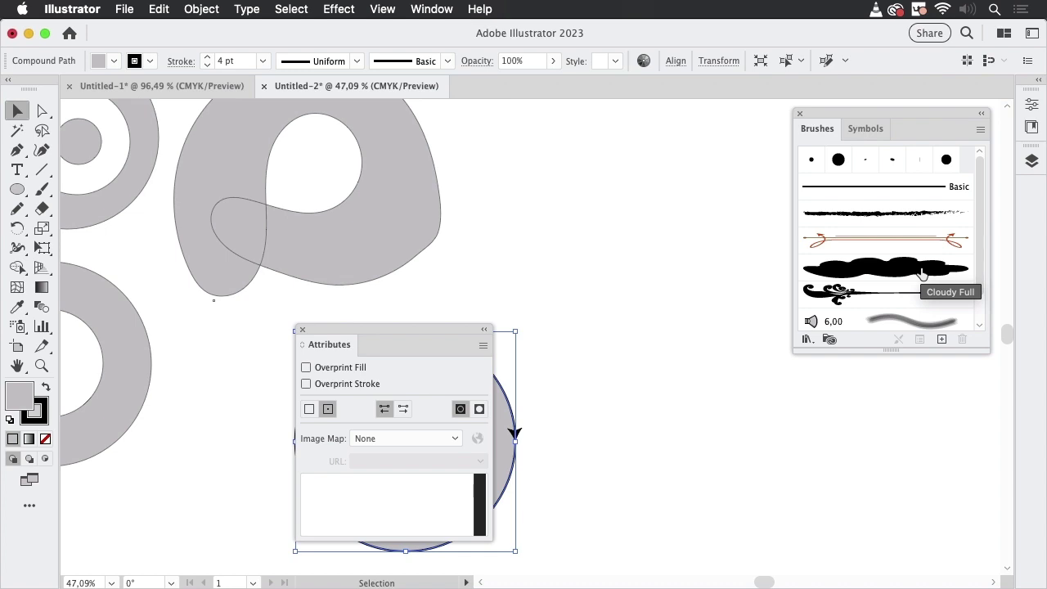
mouse_move(922, 272)
mouse_down()
mouse_move(855, 278)
mouse_move(604, 247)
mouse_up()
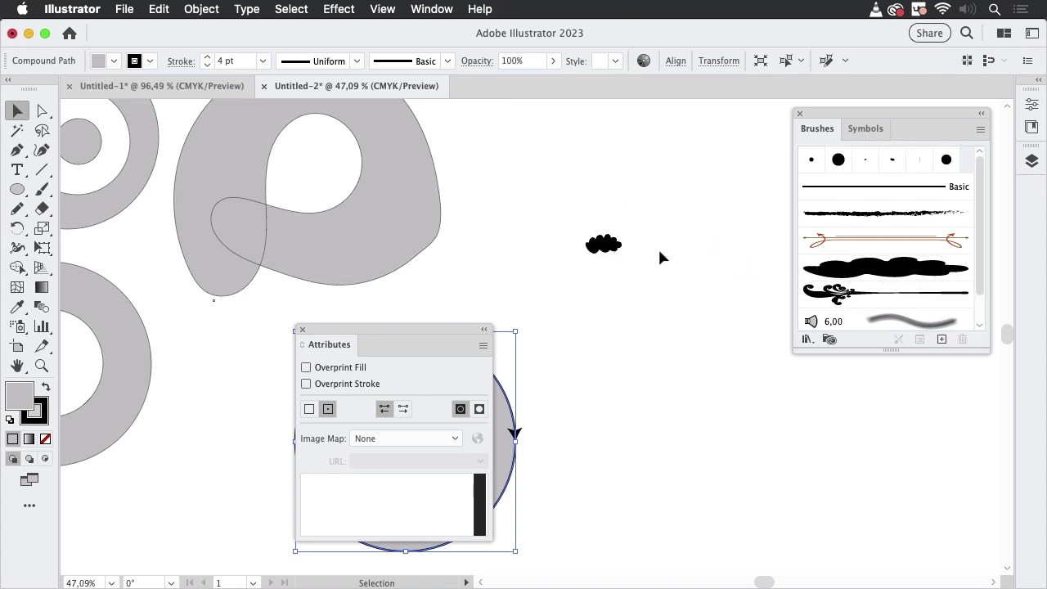
scroll(641, 244, up, 1)
click(625, 249)
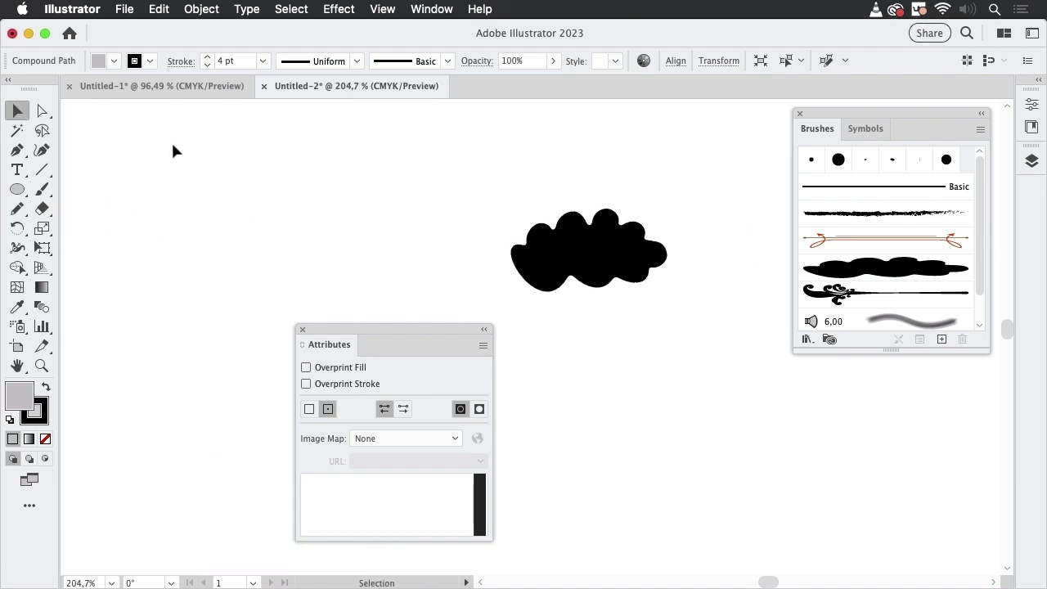
Step: Direct-select the black cloud path and change its fill rule in Attributes
click(43, 110)
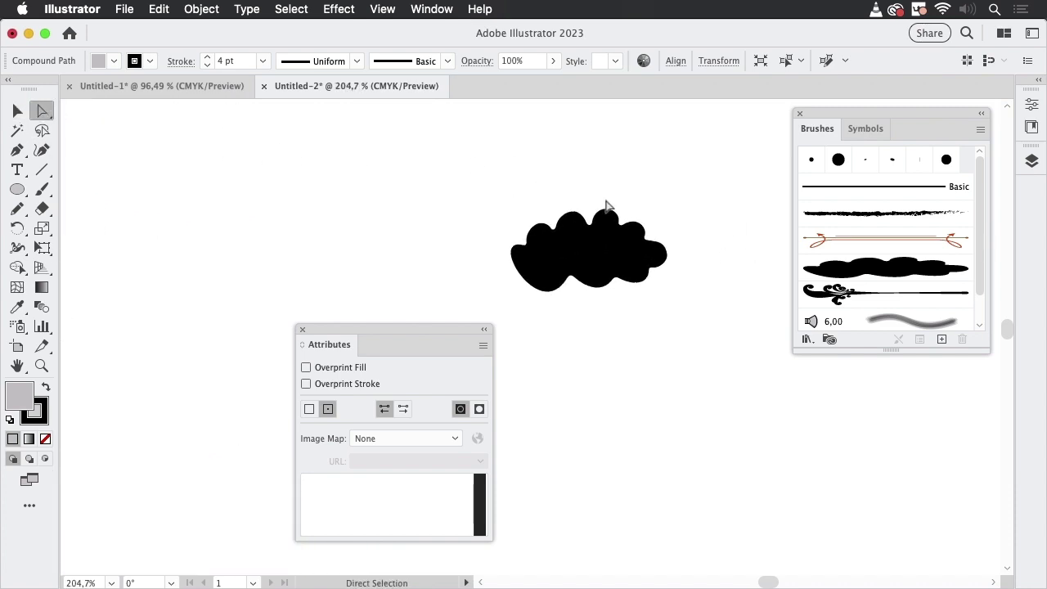
click(644, 248)
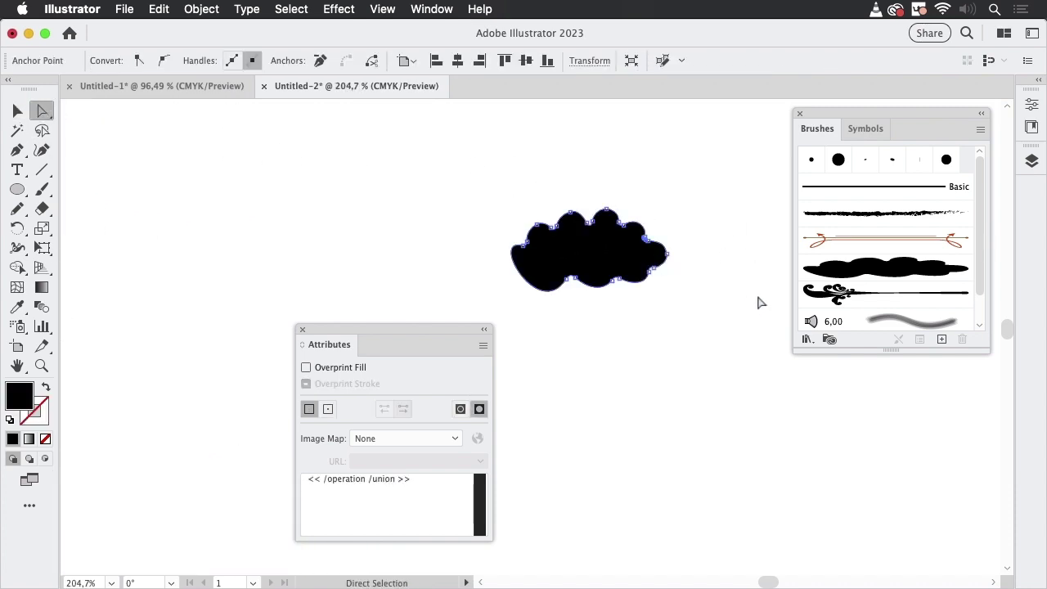
click(478, 409)
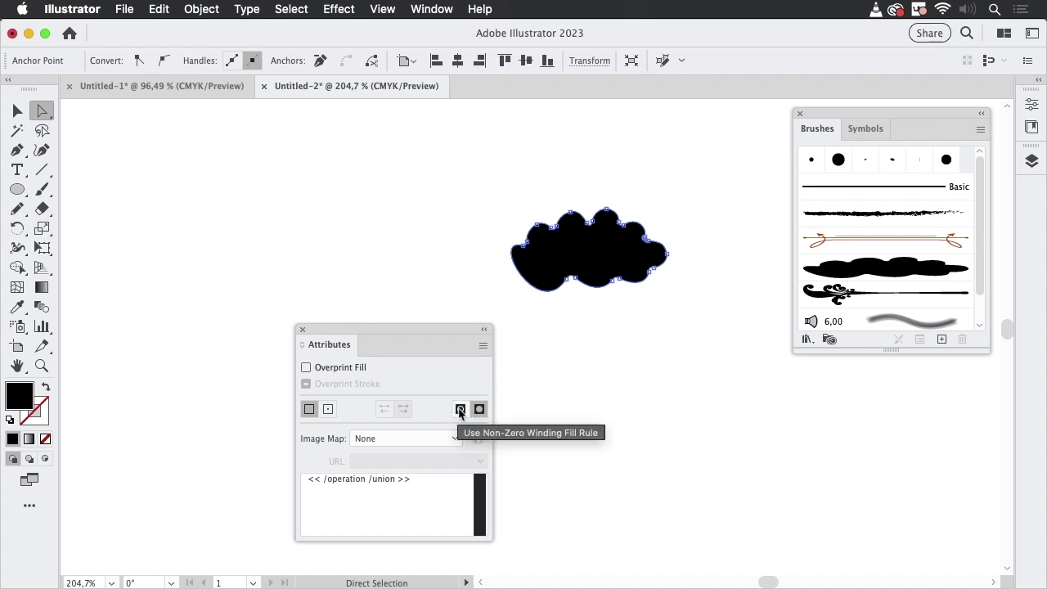
Step: Select the whole black cloud group with the Selection tool
click(631, 356)
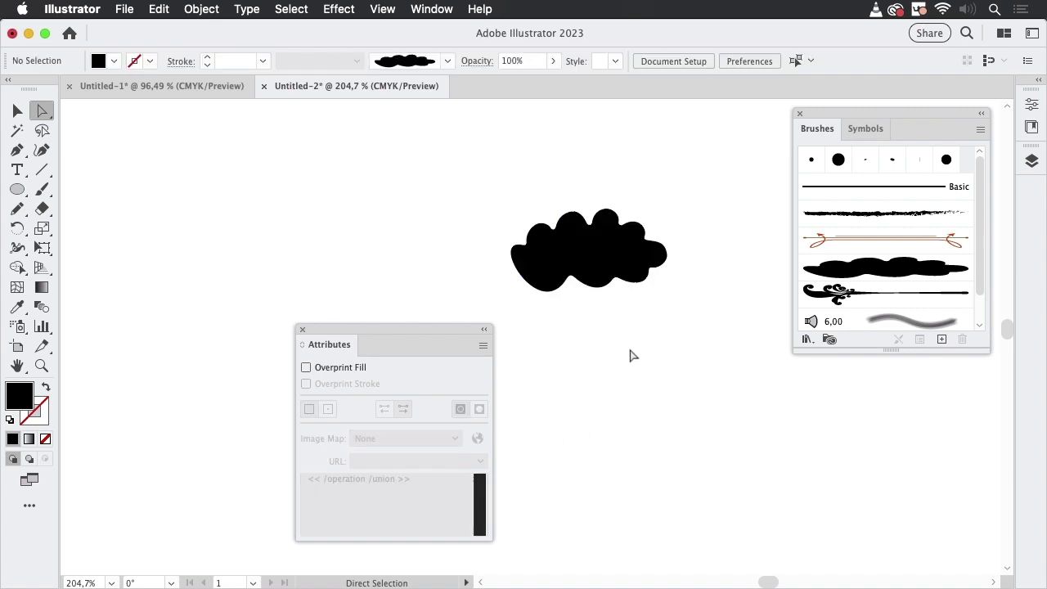
click(21, 110)
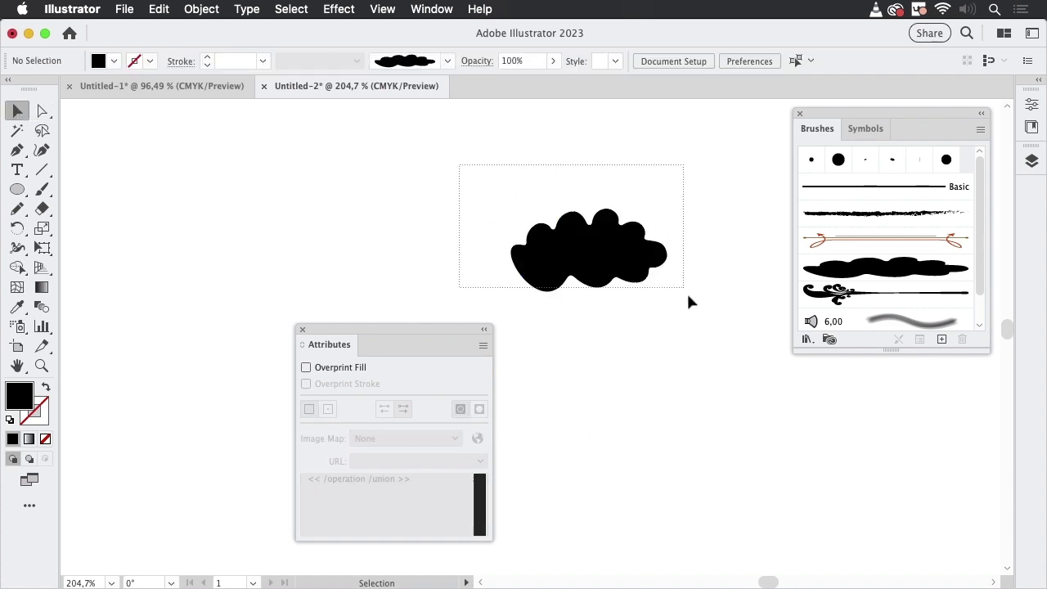
drag(688, 297, 724, 299)
drag(448, 161, 676, 244)
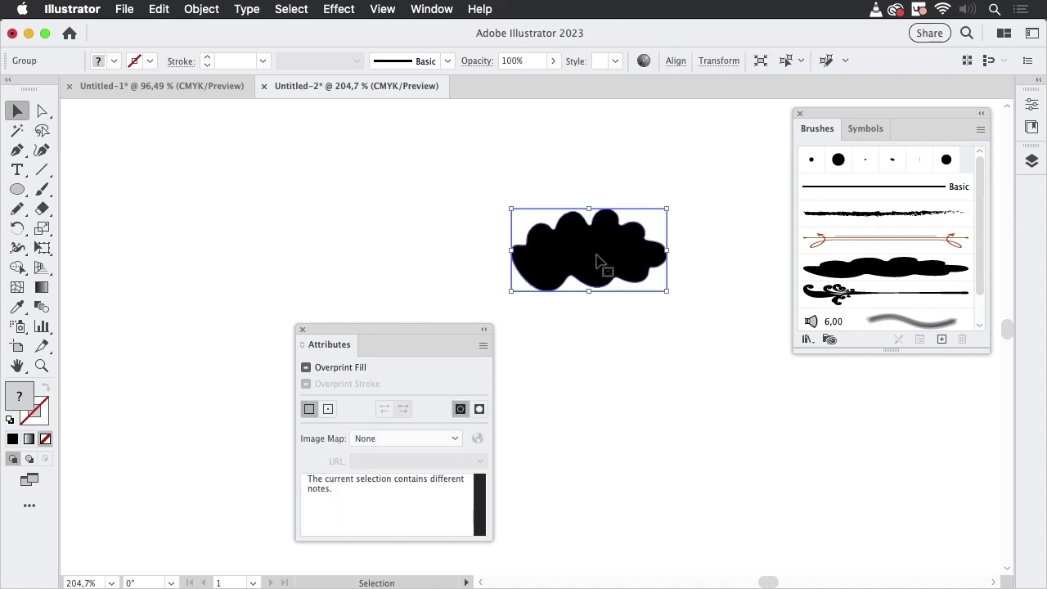
Step: Replace the Cloudy Full art brush with the cloud artwork, keeping stretch-to-fit-stroke-length, then zoom out
mouse_move(597, 260)
mouse_down()
mouse_move(853, 285)
mouse_move(894, 273)
mouse_up()
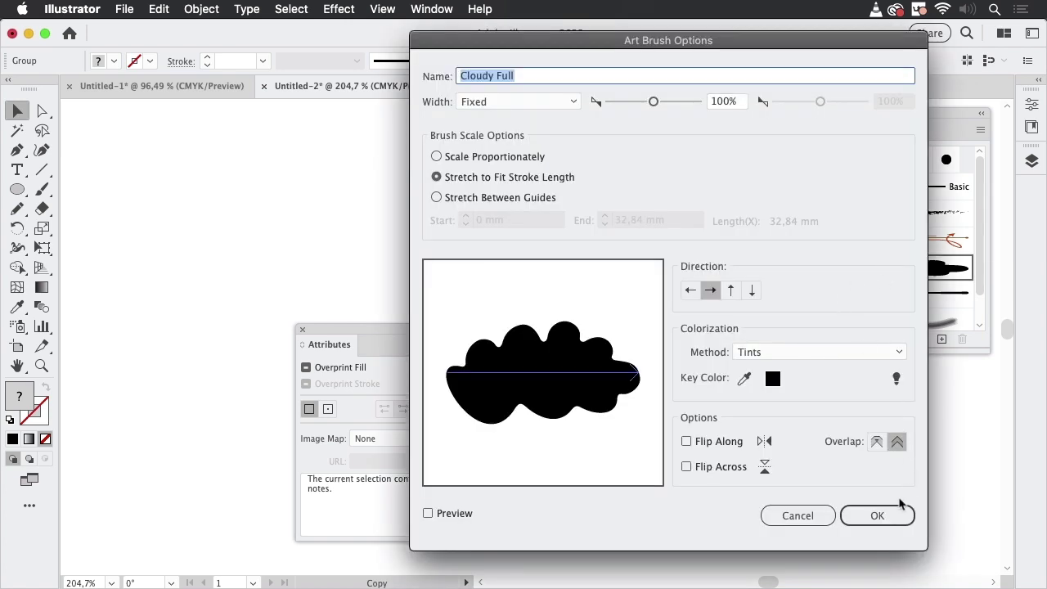
click(869, 513)
click(711, 442)
scroll(657, 222, down, 5)
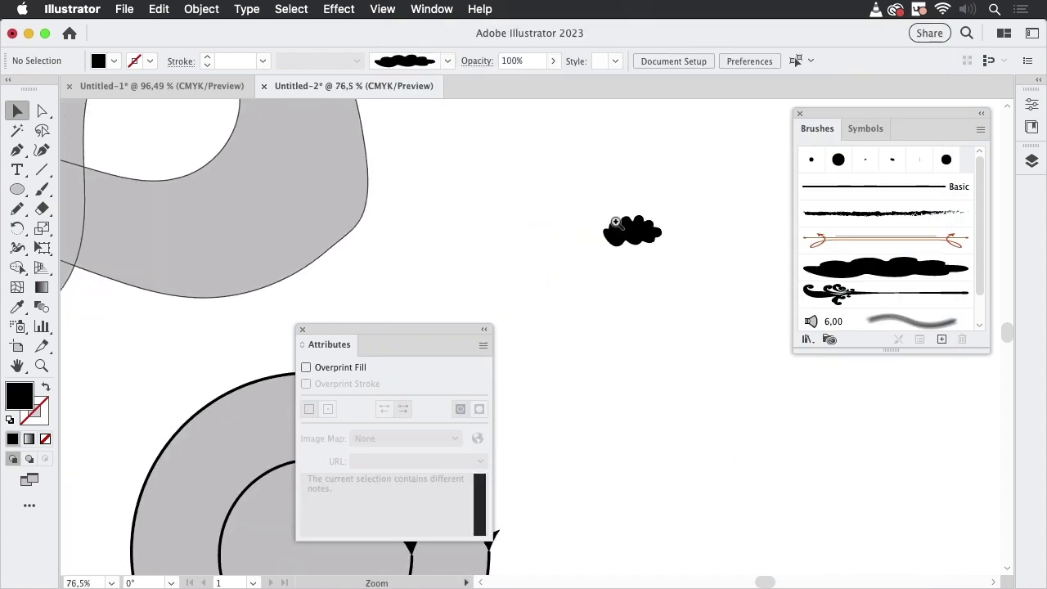
drag(634, 244, 363, 225)
Step: Paint a self-crossing looping stroke right of the ring with the Cloudy Full Paintbrush
key(b)
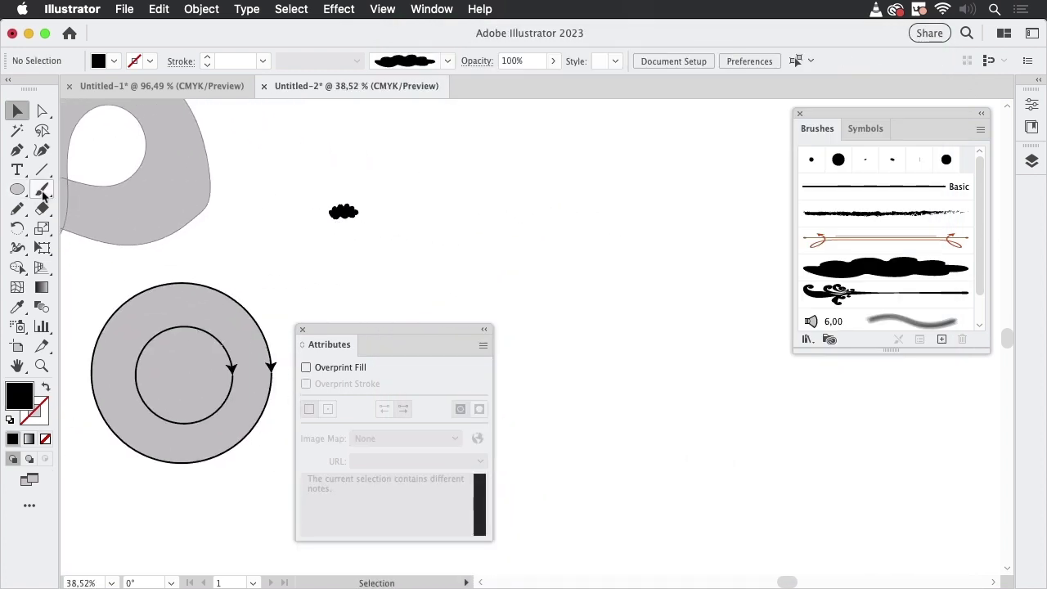
mouse_move(710, 372)
mouse_down()
mouse_move(564, 241)
mouse_move(673, 249)
mouse_move(550, 425)
mouse_up()
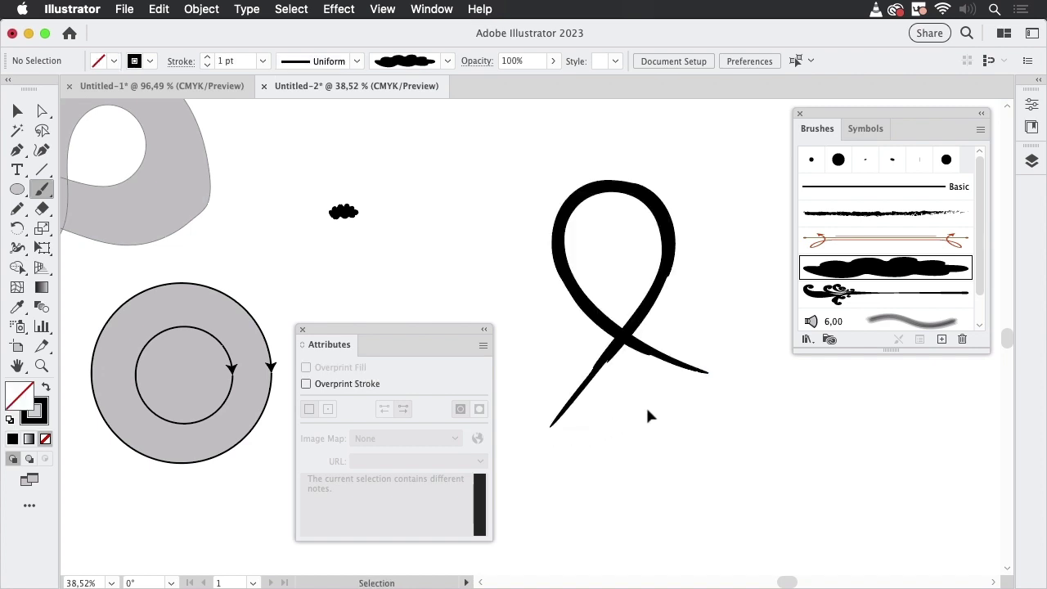